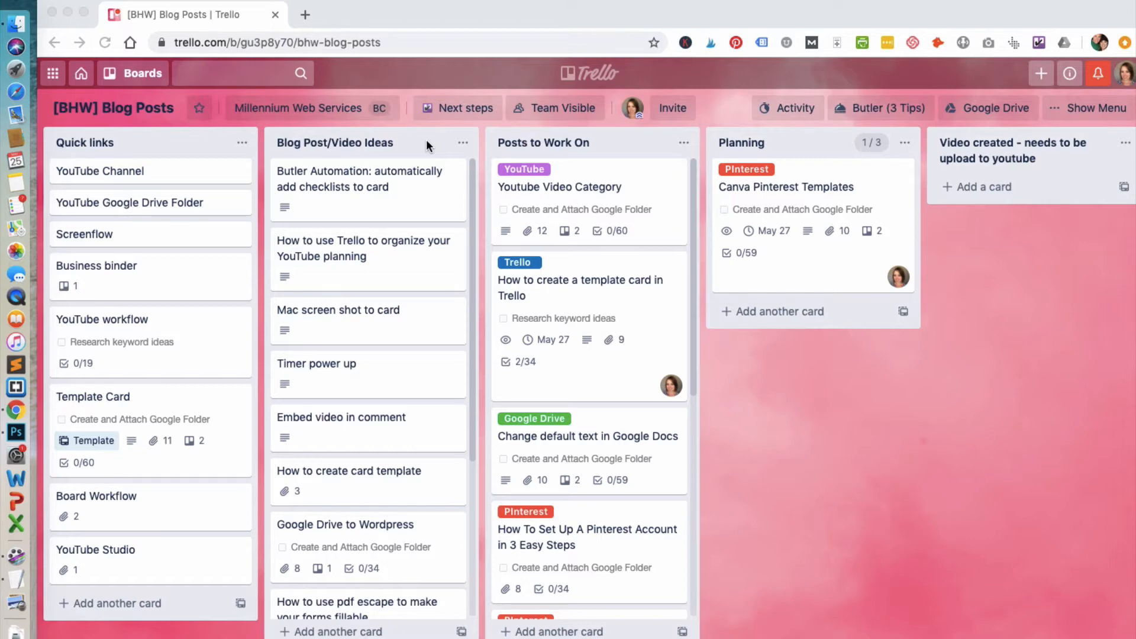
# Look through the blog post board's workflow lists, from Quick links to the completed-posts lists, and return to the first list.
pyautogui.scroll(-3, 440, 396)
pyautogui.scroll(3, 440, 396)
pyautogui.hscroll(2, 873, 422)
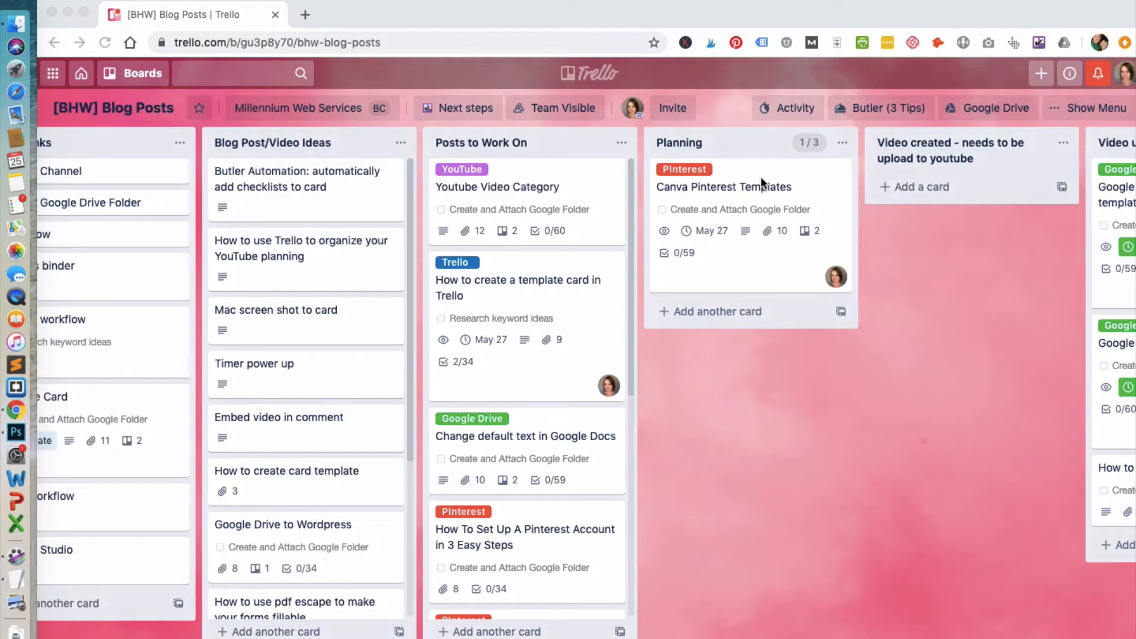
pyautogui.hscroll(5, 929, 428)
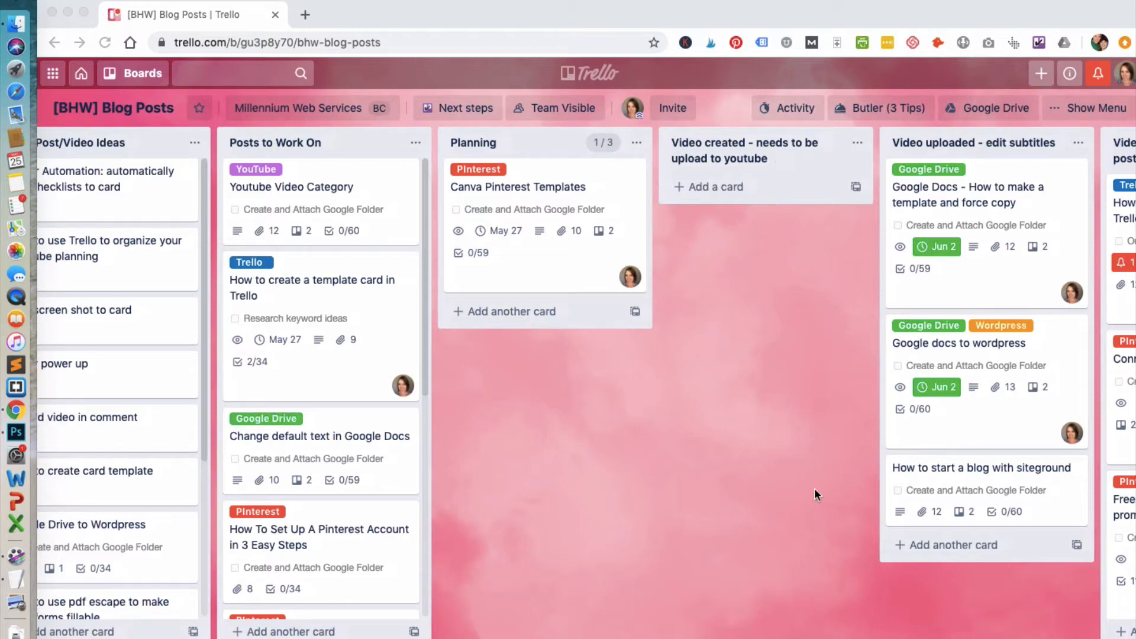
pyautogui.hscroll(5, 821, 504)
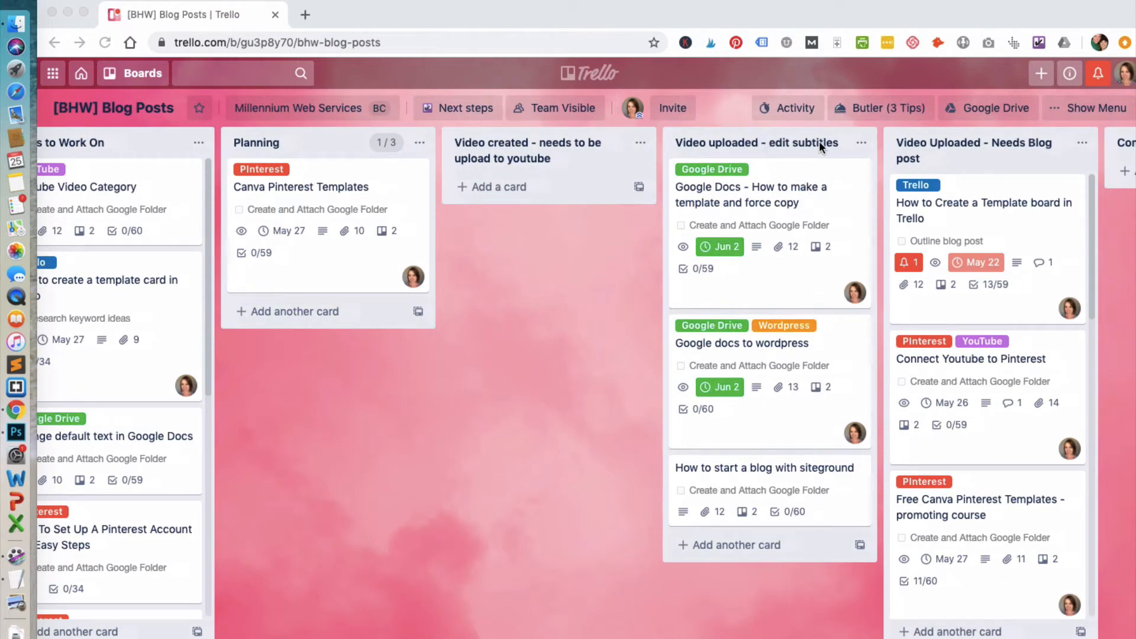
pyautogui.hscroll(5, 824, 148)
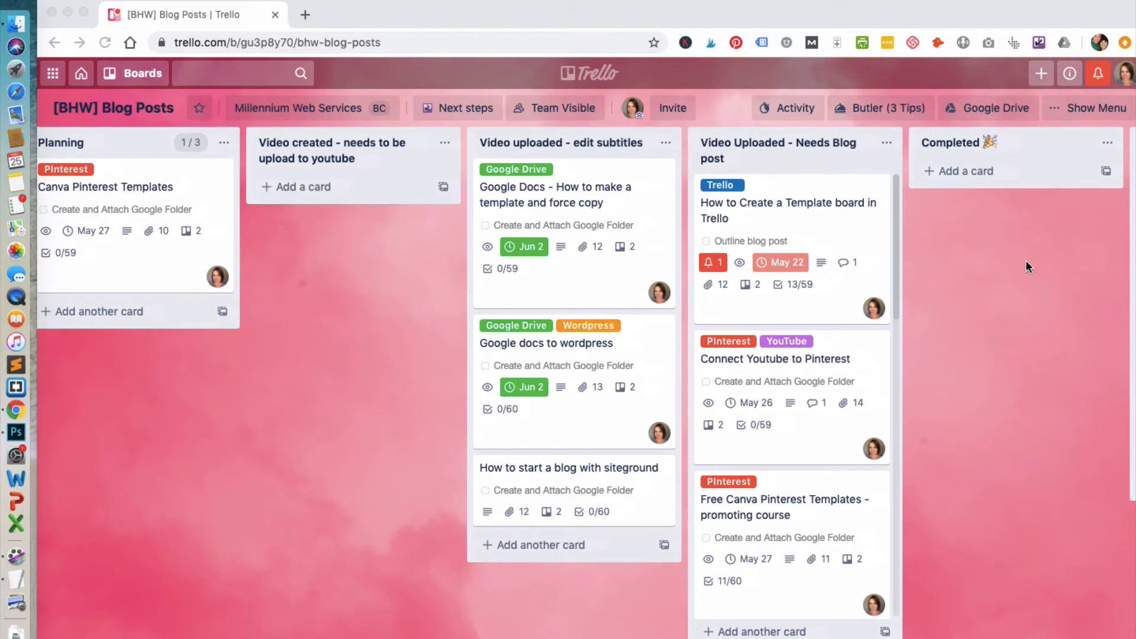
pyautogui.hscroll(4, 1025, 260)
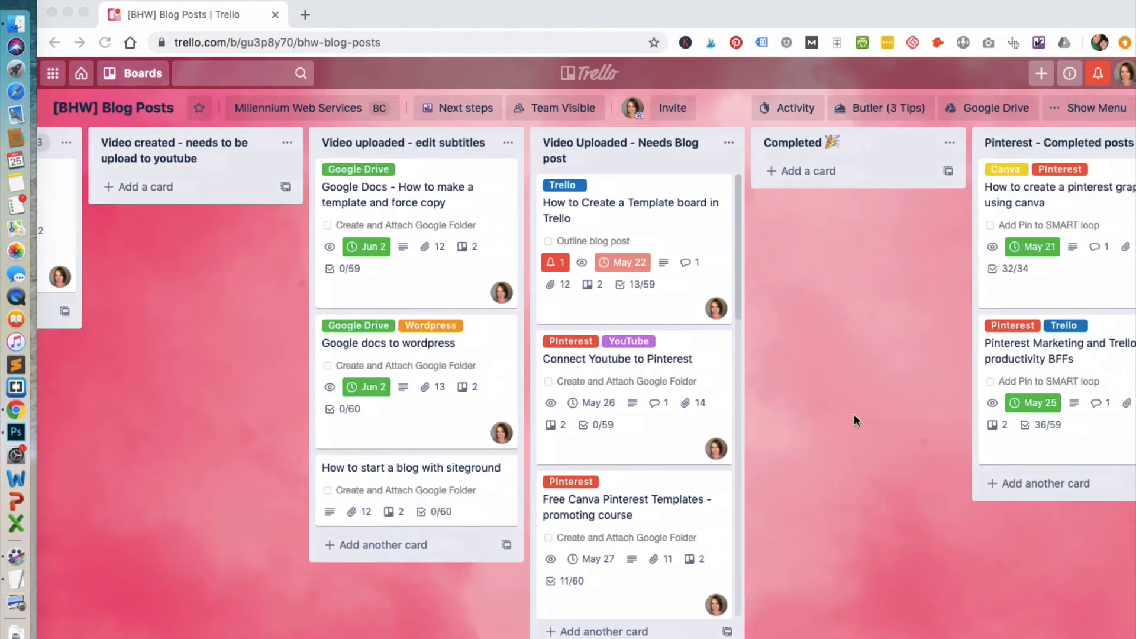
pyautogui.hscroll(11, 854, 416)
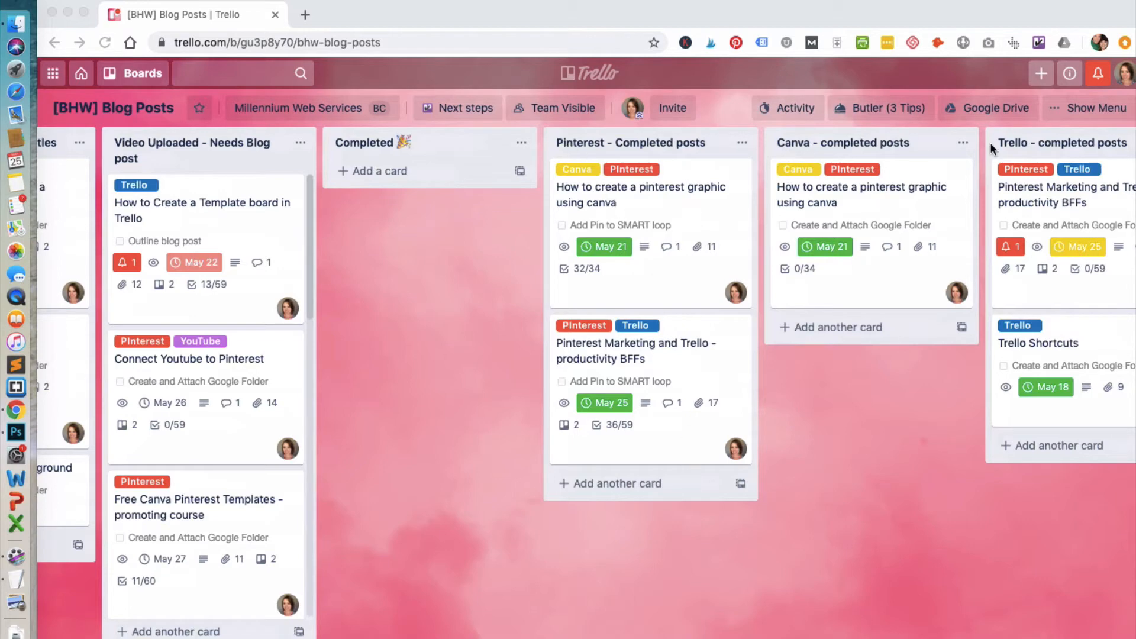
pyautogui.hscroll(5, 985, 475)
pyautogui.hscroll(-10, 986, 474)
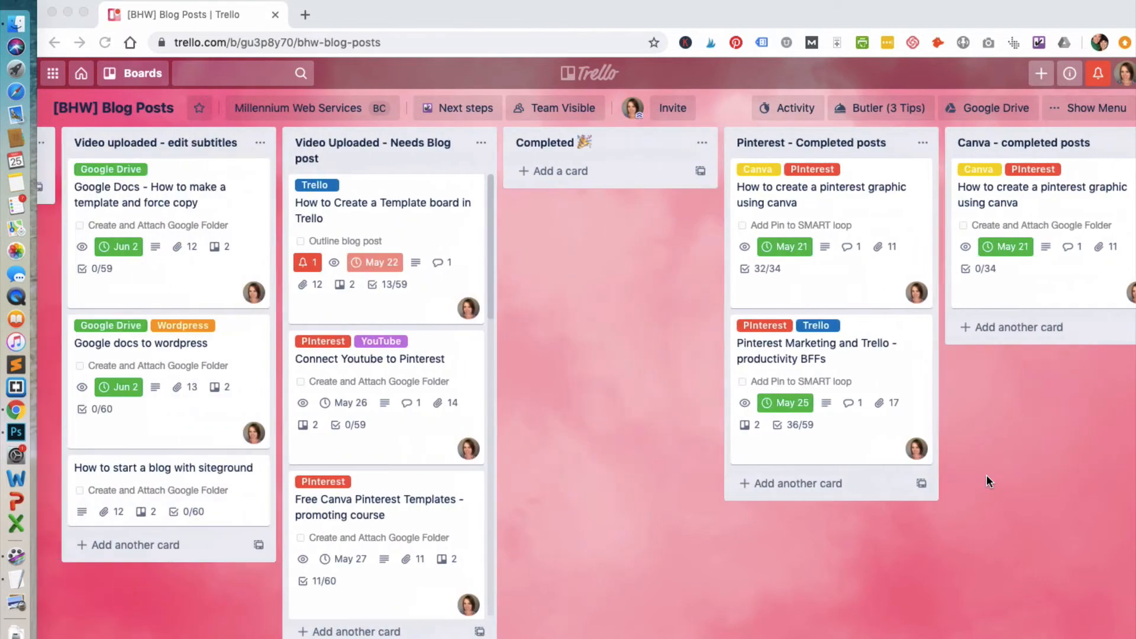
pyautogui.hscroll(-6, 985, 474)
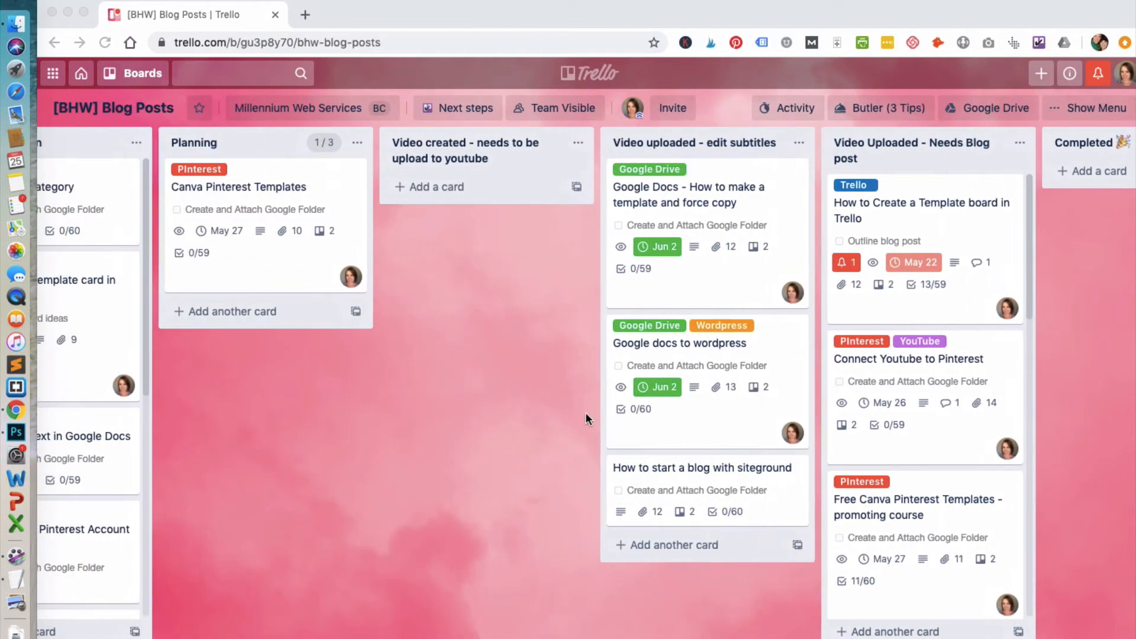
pyautogui.hscroll(-9, 584, 412)
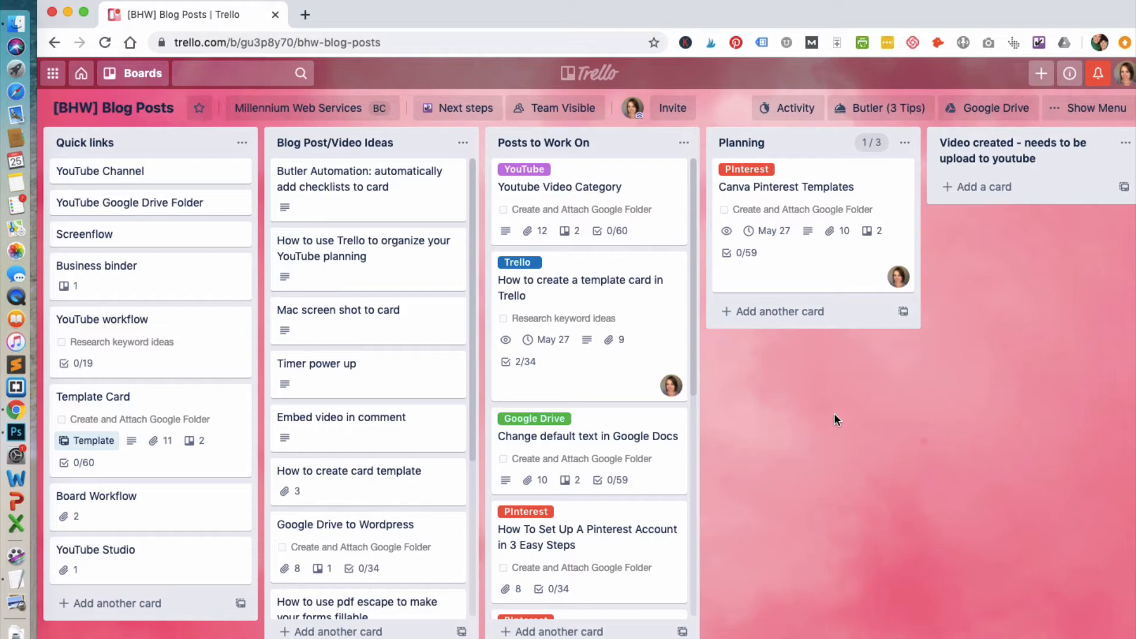
# Open the Template Card in Quick links and check the options of its Priority and Subject custom fields without choosing any.
pyautogui.click(195, 403)
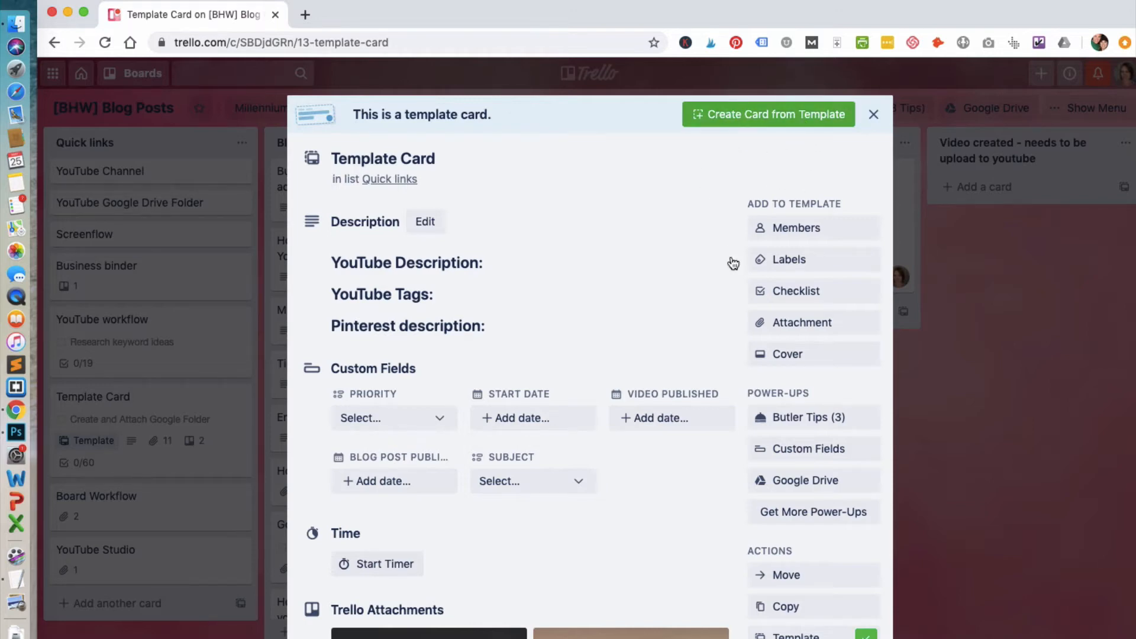
pyautogui.scroll(-1, 733, 263)
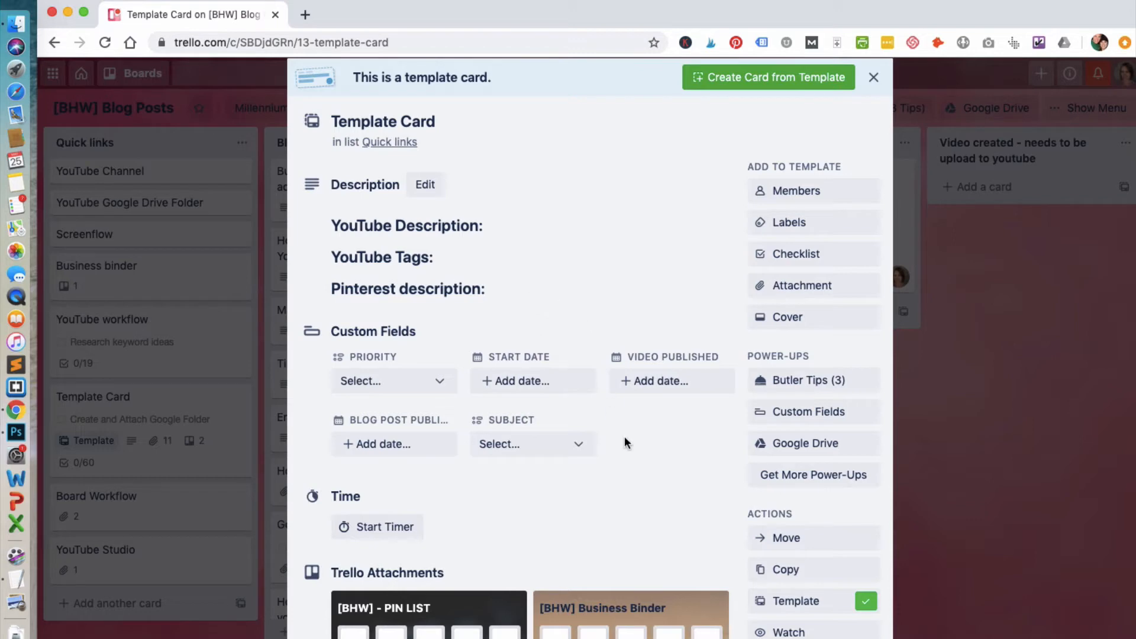
pyautogui.scroll(-2, 667, 486)
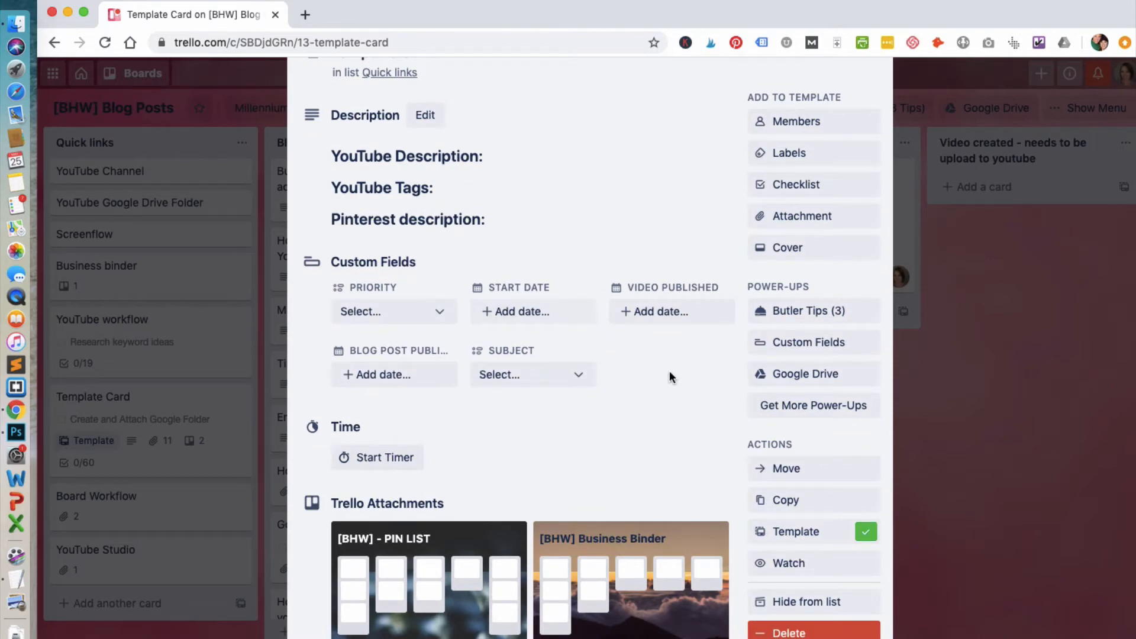
pyautogui.click(440, 315)
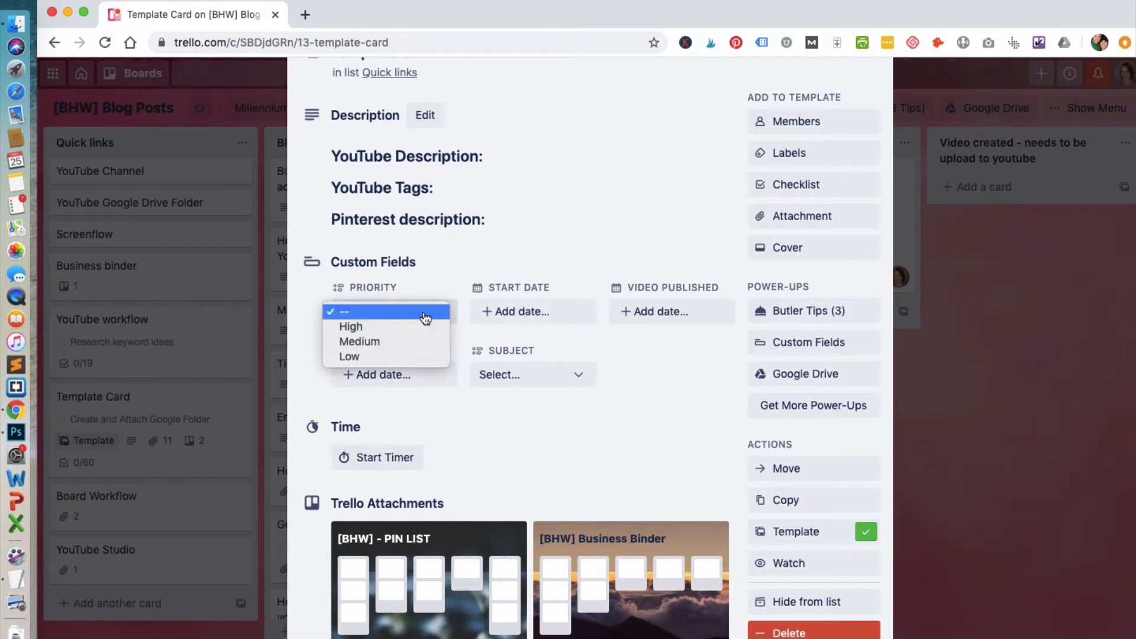
pyautogui.click(436, 290)
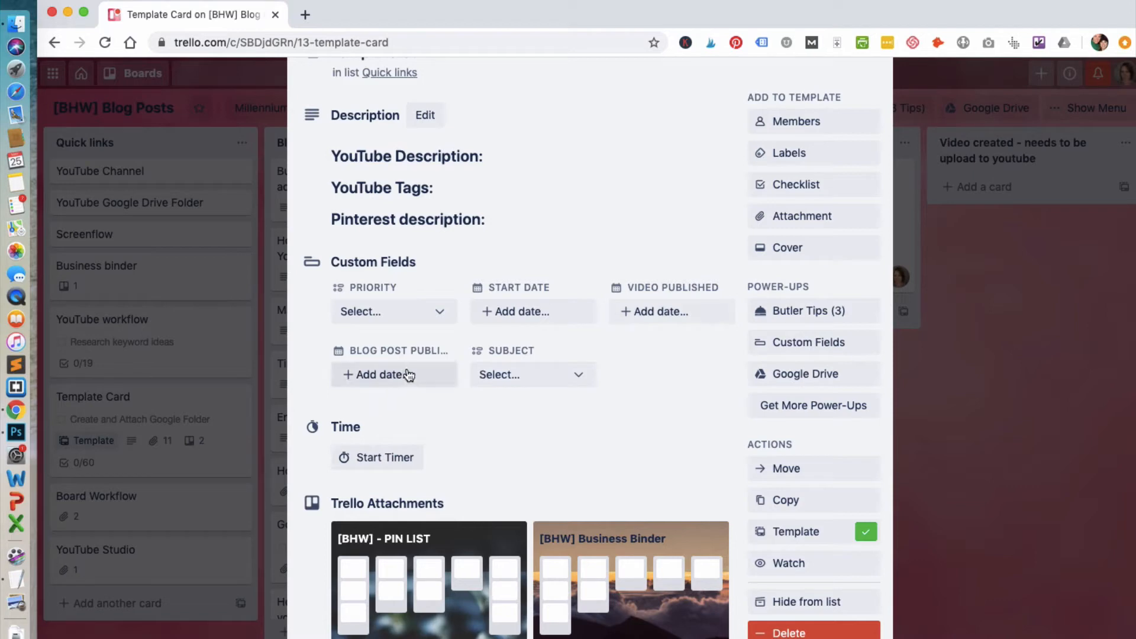
pyautogui.click(574, 378)
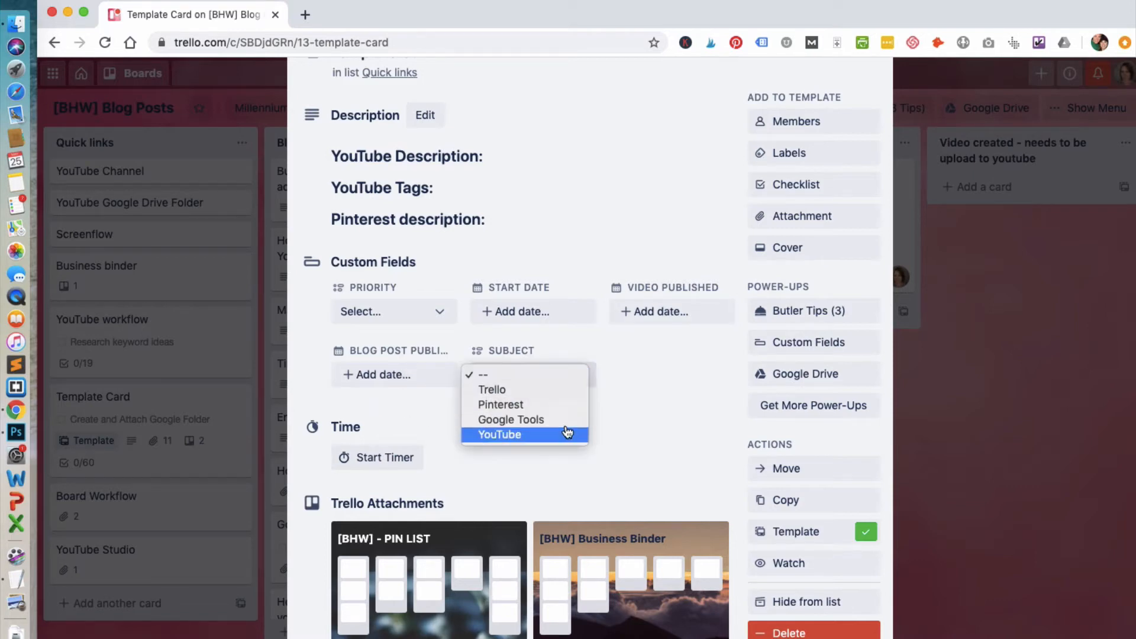
pyautogui.click(632, 379)
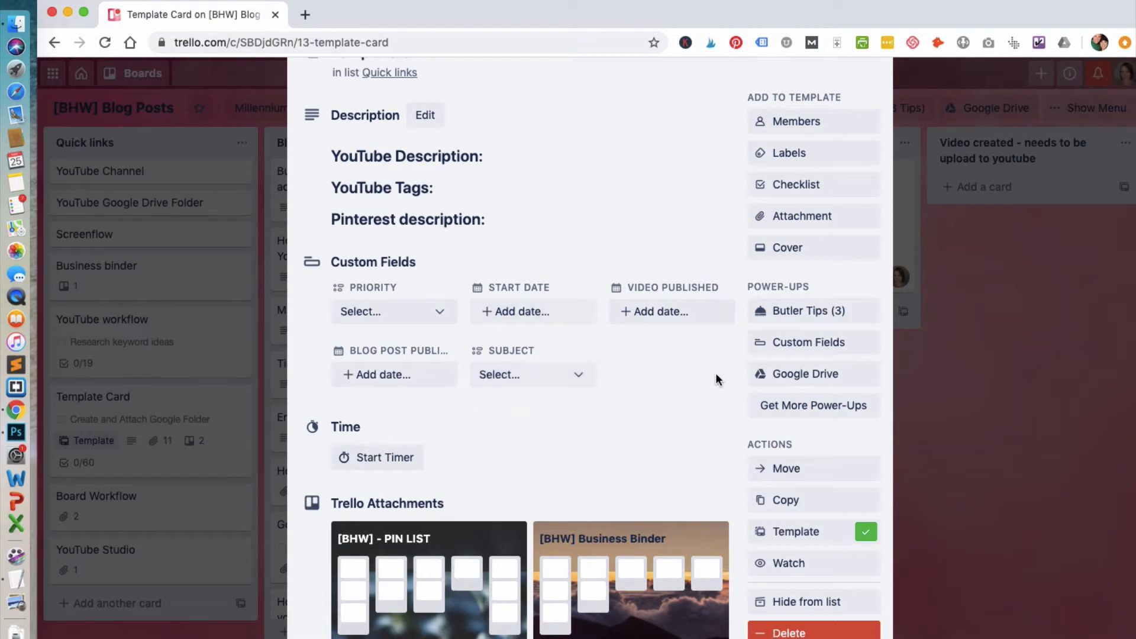
# Open the attached [BHW] - PIN LIST board in a separate tab and look through its Product - Pin Productivity Power Pack list.
pyautogui.scroll(-5, 716, 396)
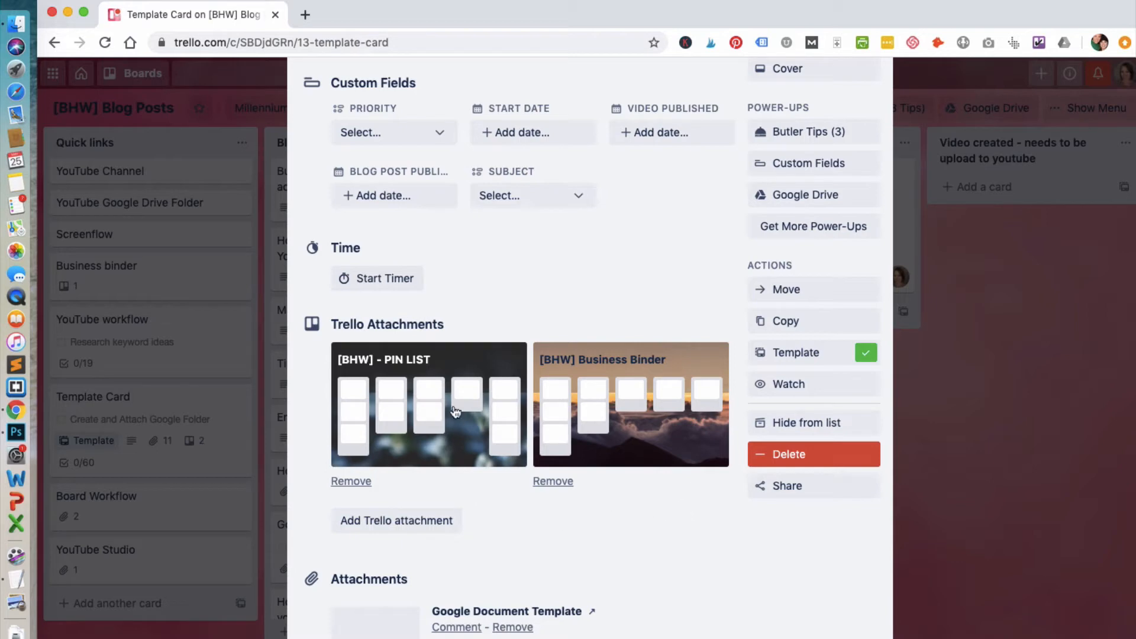
pyautogui.rightClick(456, 365)
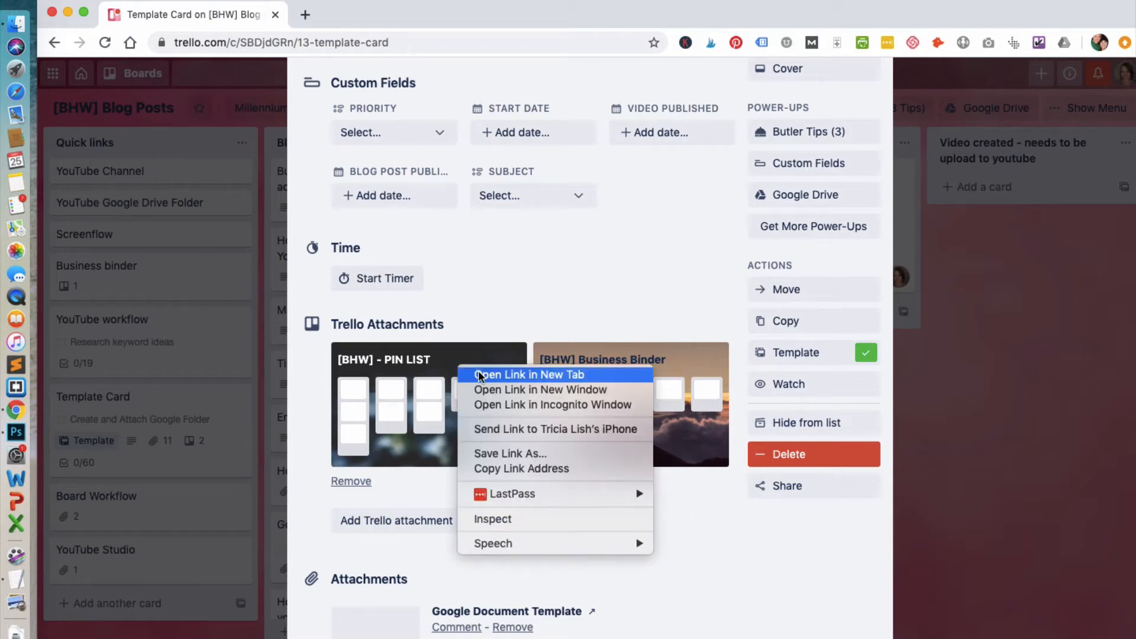
pyautogui.click(479, 374)
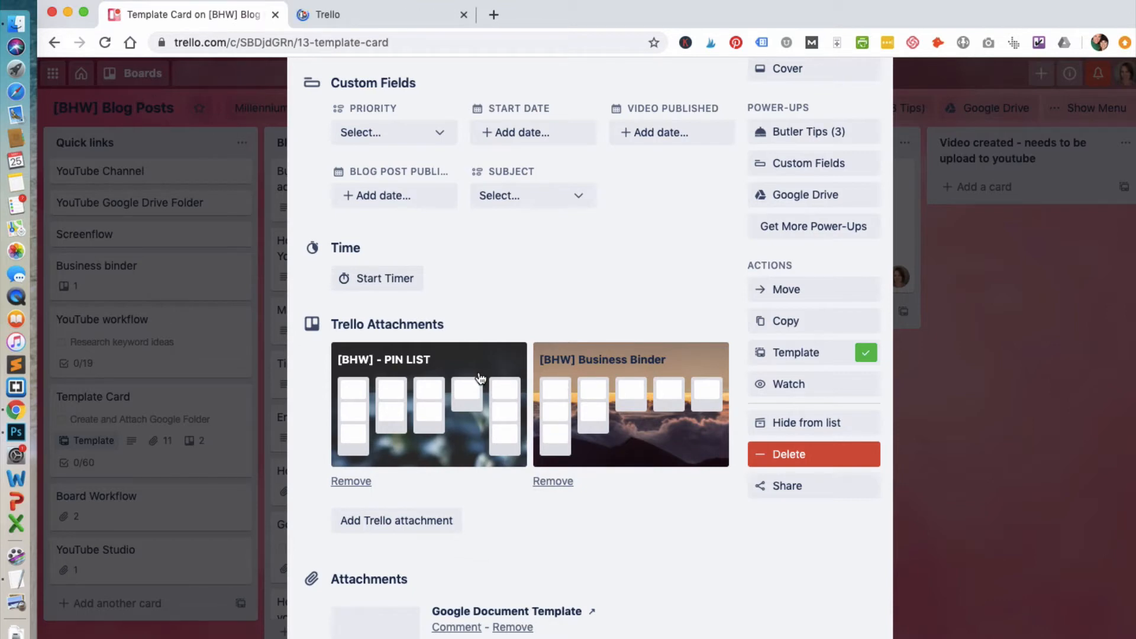
pyautogui.click(378, 14)
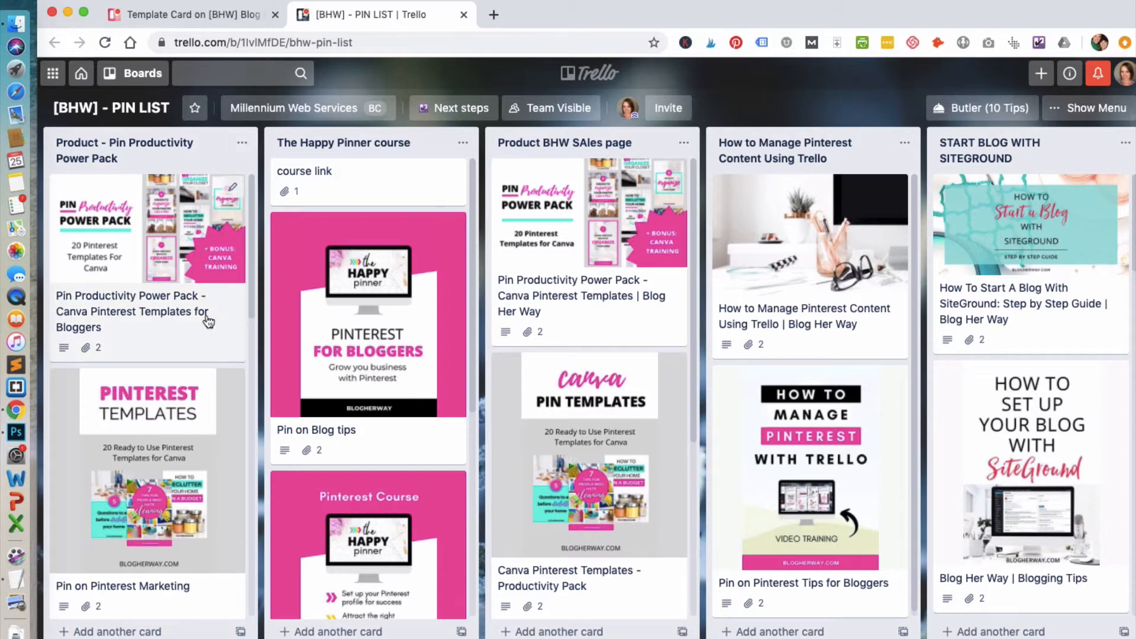
pyautogui.scroll(-5, 195, 413)
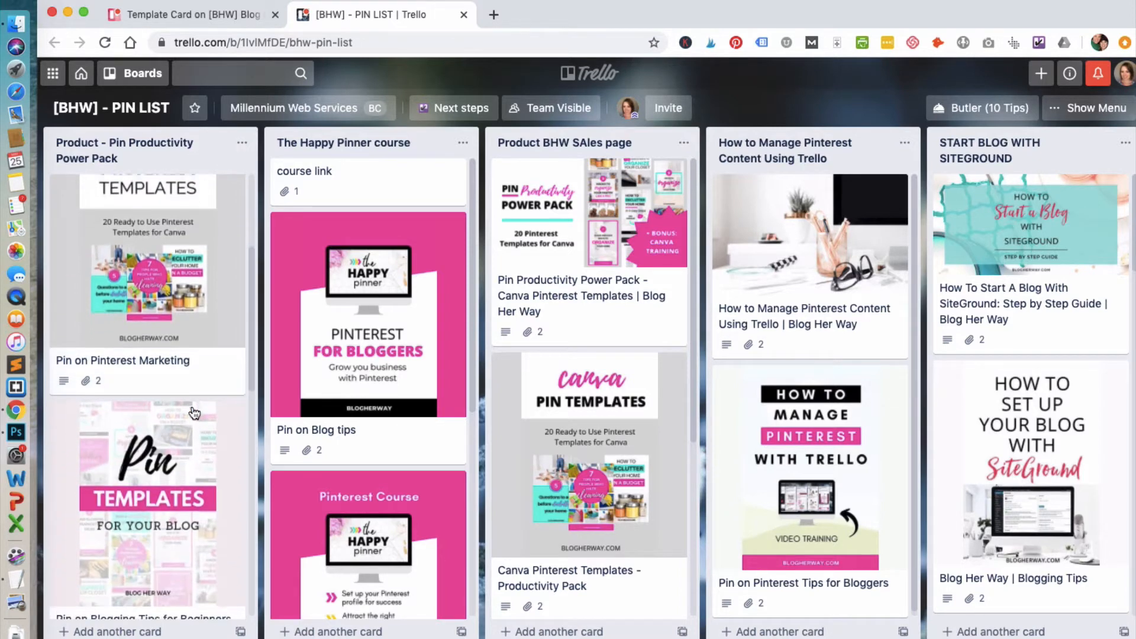
pyautogui.scroll(-4, 195, 413)
pyautogui.scroll(-5, 194, 412)
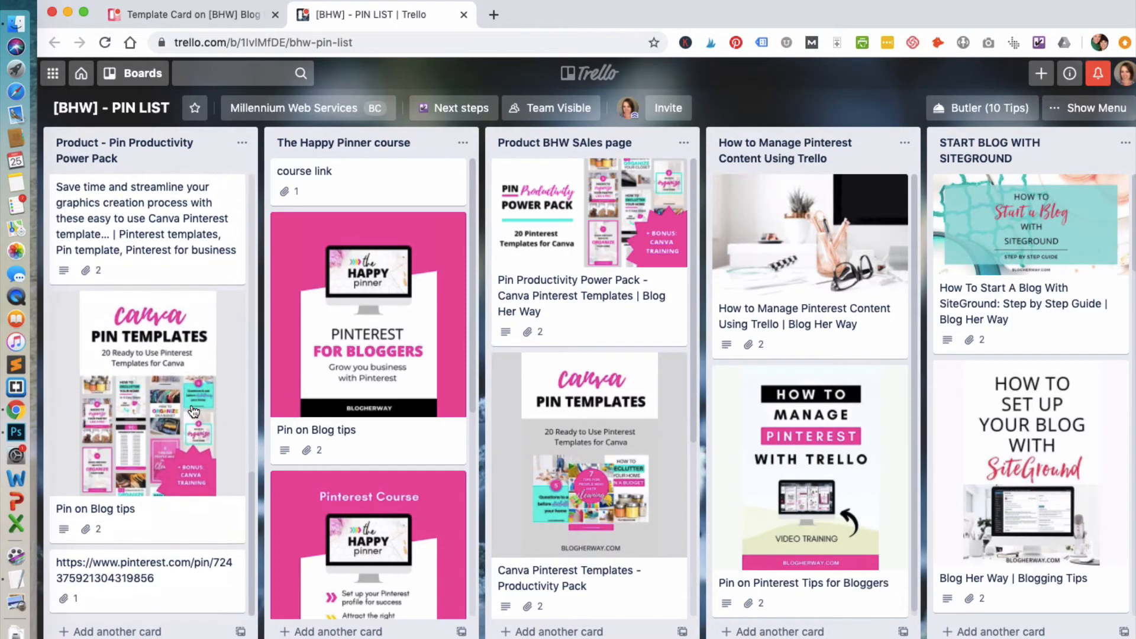
pyautogui.scroll(10, 194, 412)
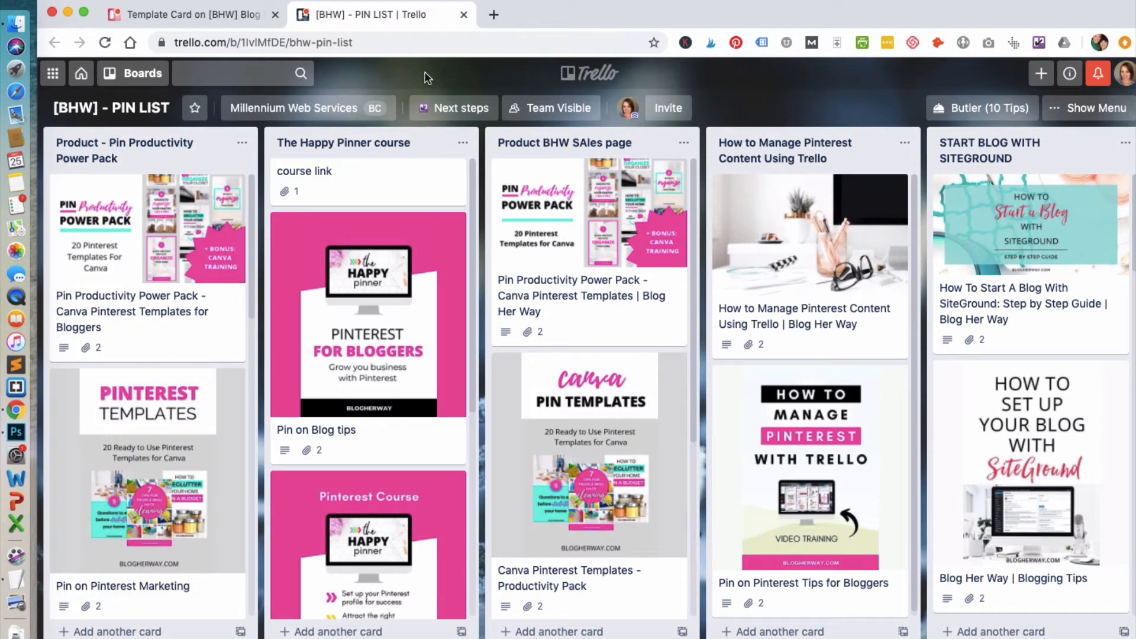
# From the Template Card, open the attached [BHW] Business Binder board and look across its lists, from Quicklinks to Workflows and back.
pyautogui.hotkey('ctrl', 'shift', 'Tab')
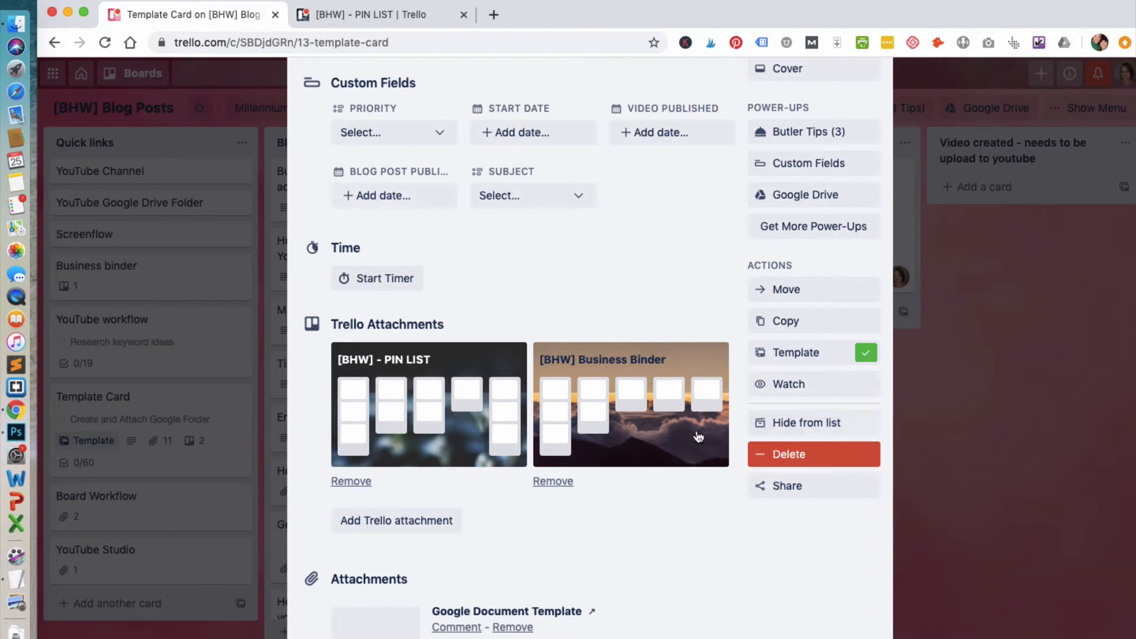
pyautogui.click(667, 438)
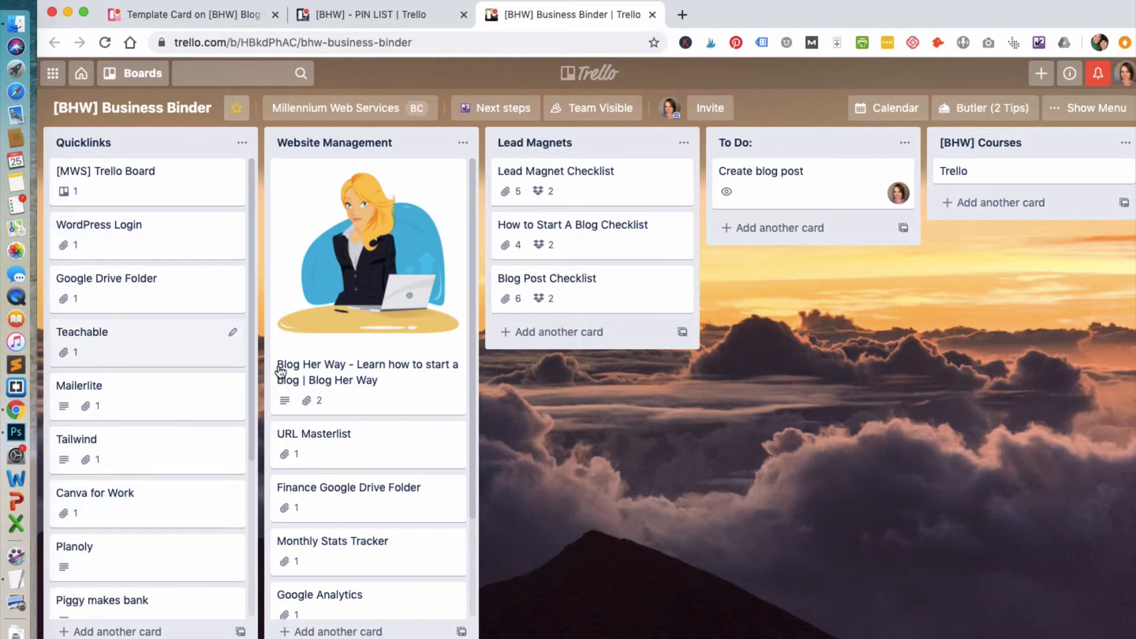
pyautogui.hscroll(10, 556, 418)
pyautogui.hscroll(4, 556, 418)
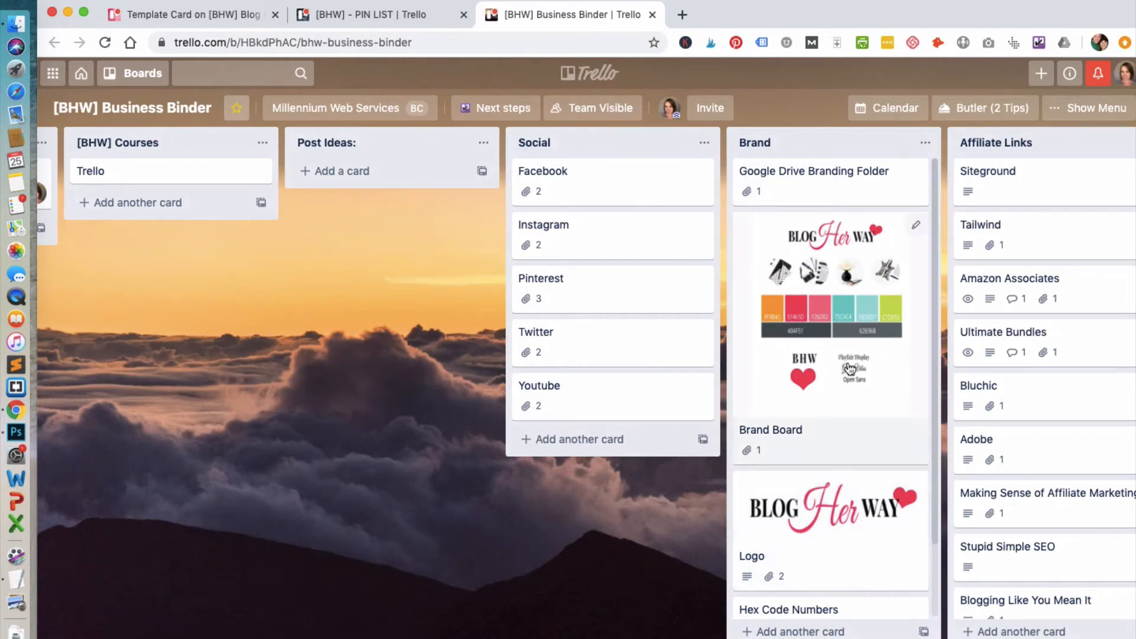
pyautogui.hscroll(4, 844, 367)
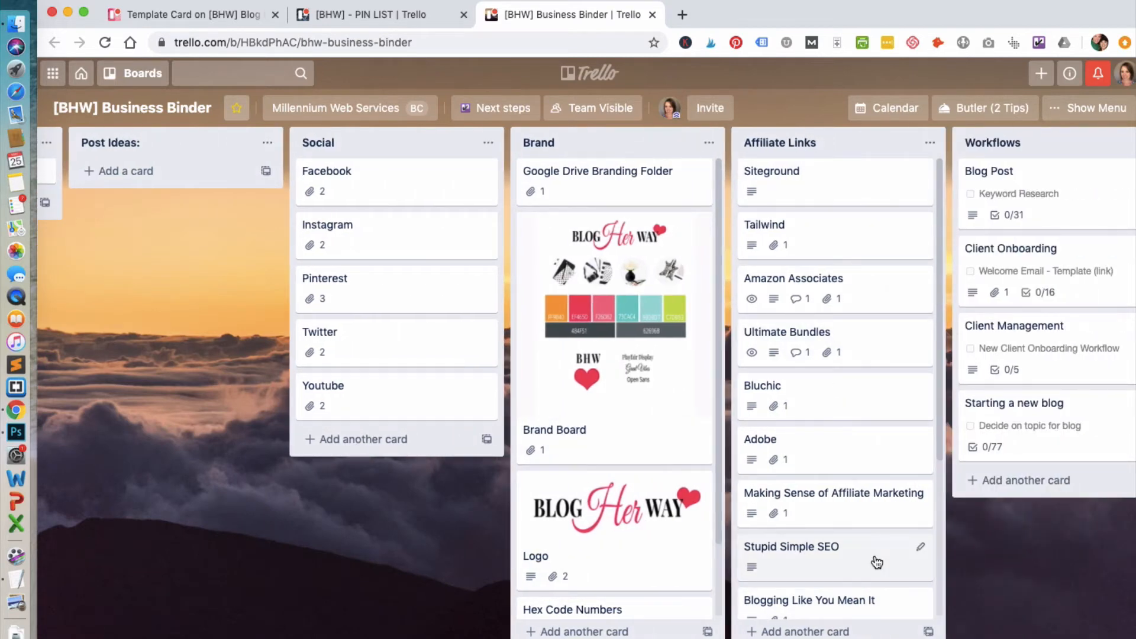
pyautogui.hscroll(4, 875, 561)
pyautogui.hscroll(-7, 875, 562)
pyautogui.hscroll(-17, 876, 562)
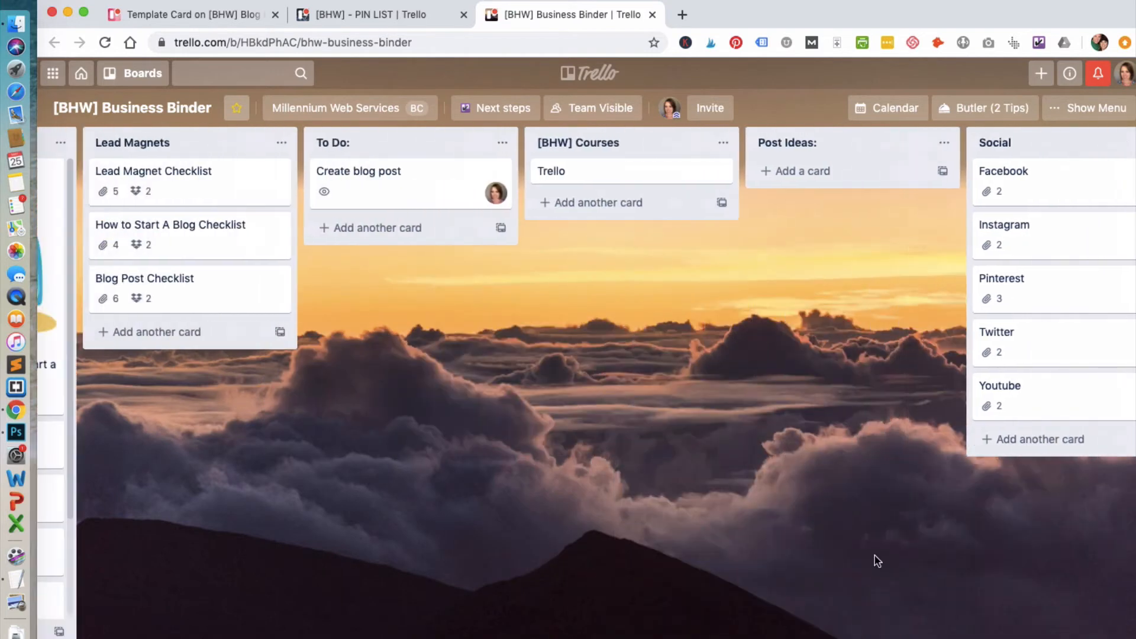
pyautogui.hscroll(-1, 878, 560)
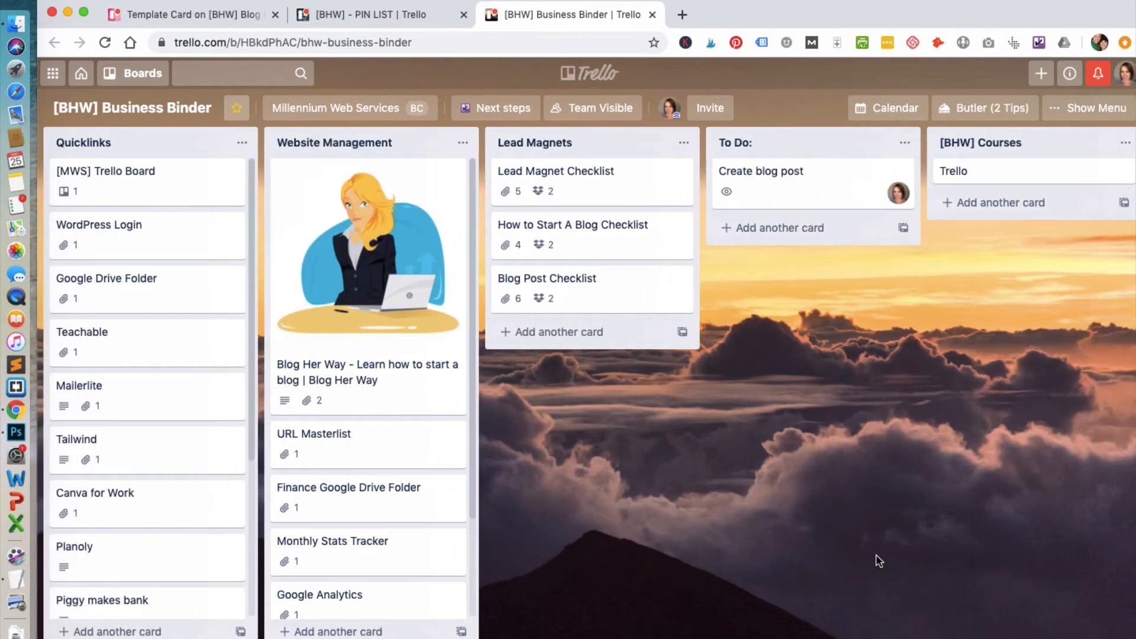
# Return to the Template Card, expand its hidden attachments, and review the attached template and tool links.
pyautogui.hotkey('ctrl', 'Tab')
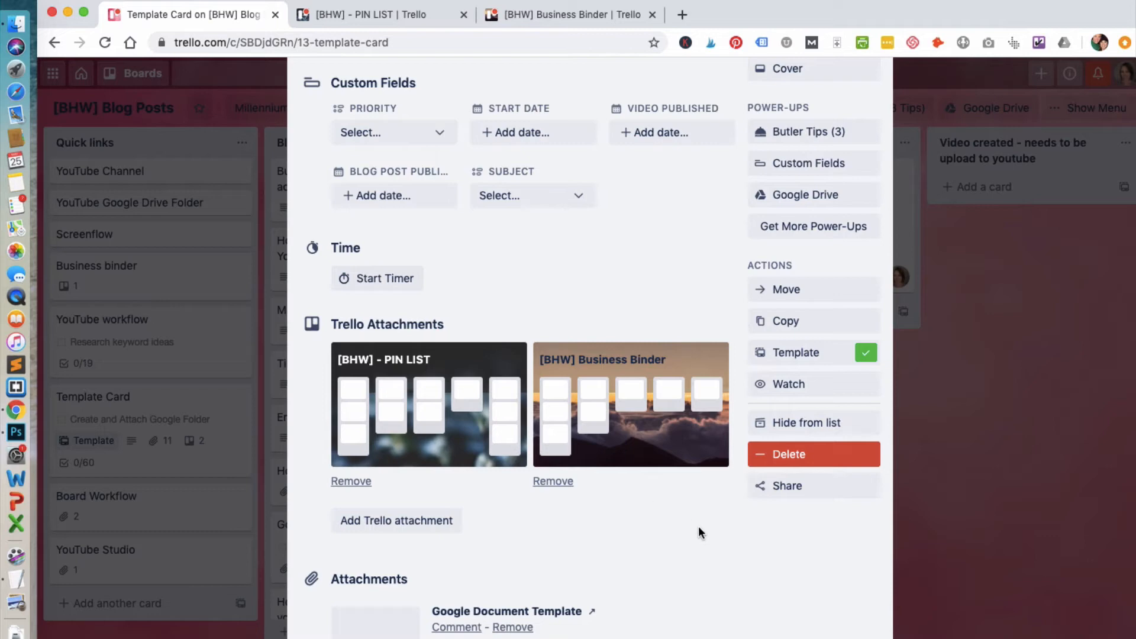
pyautogui.scroll(-6, 698, 527)
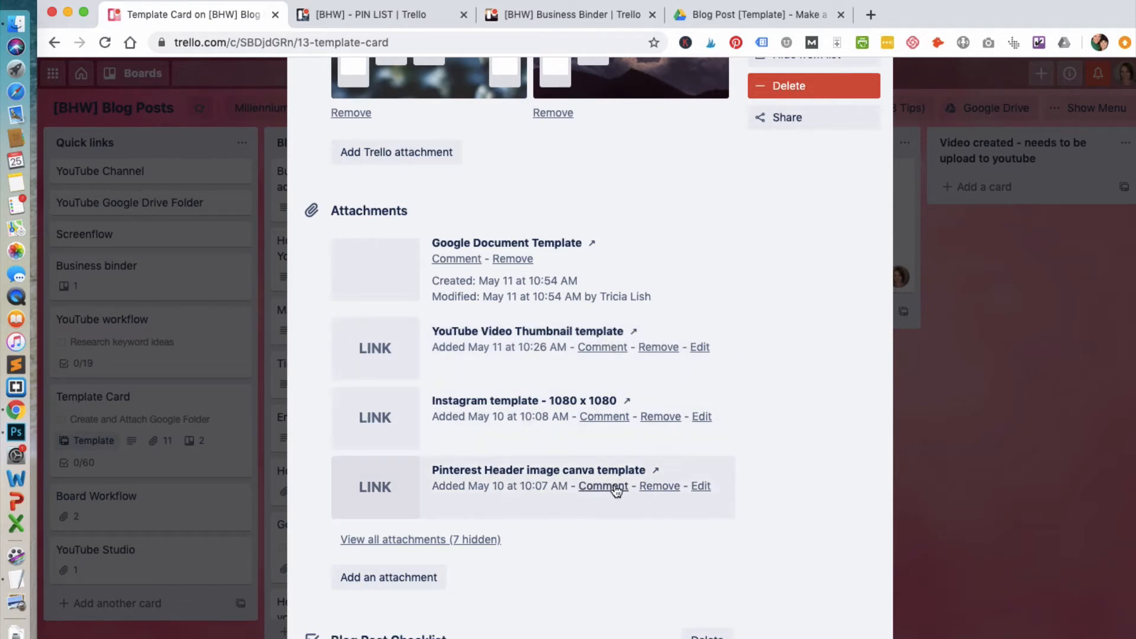
pyautogui.click(473, 540)
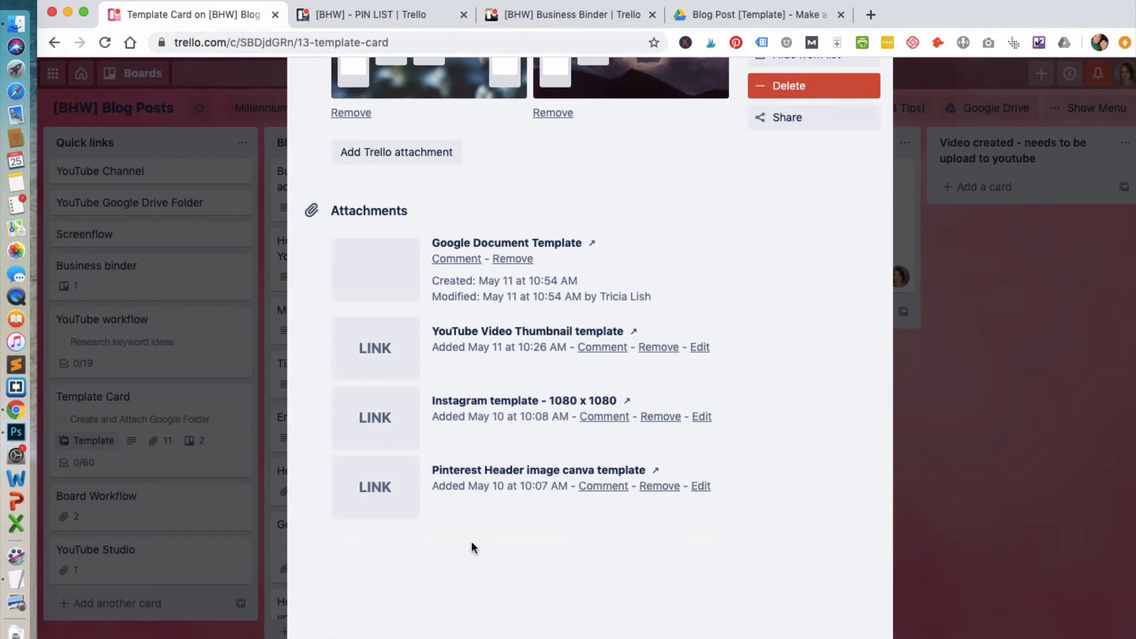
pyautogui.scroll(-1, 592, 551)
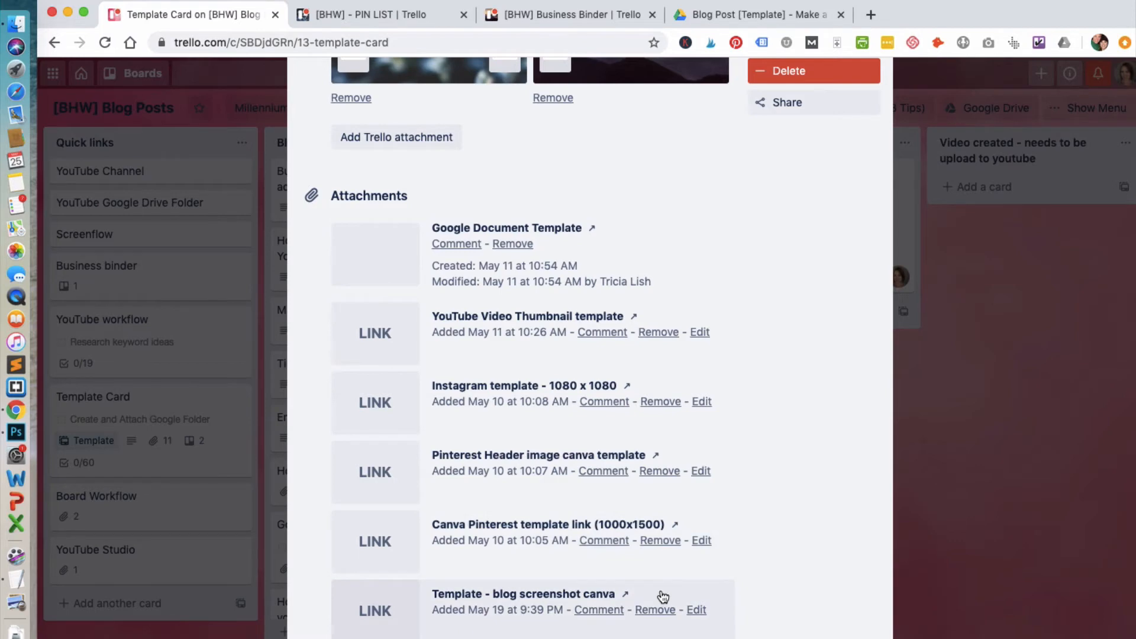
pyautogui.scroll(-5, 663, 595)
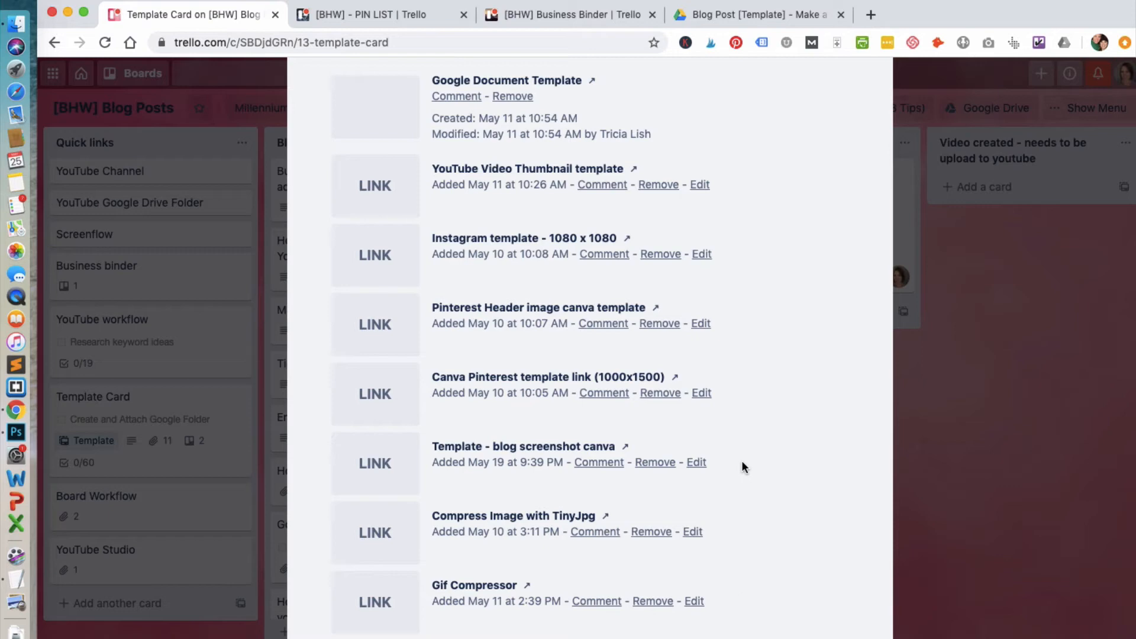
pyautogui.scroll(-5, 743, 467)
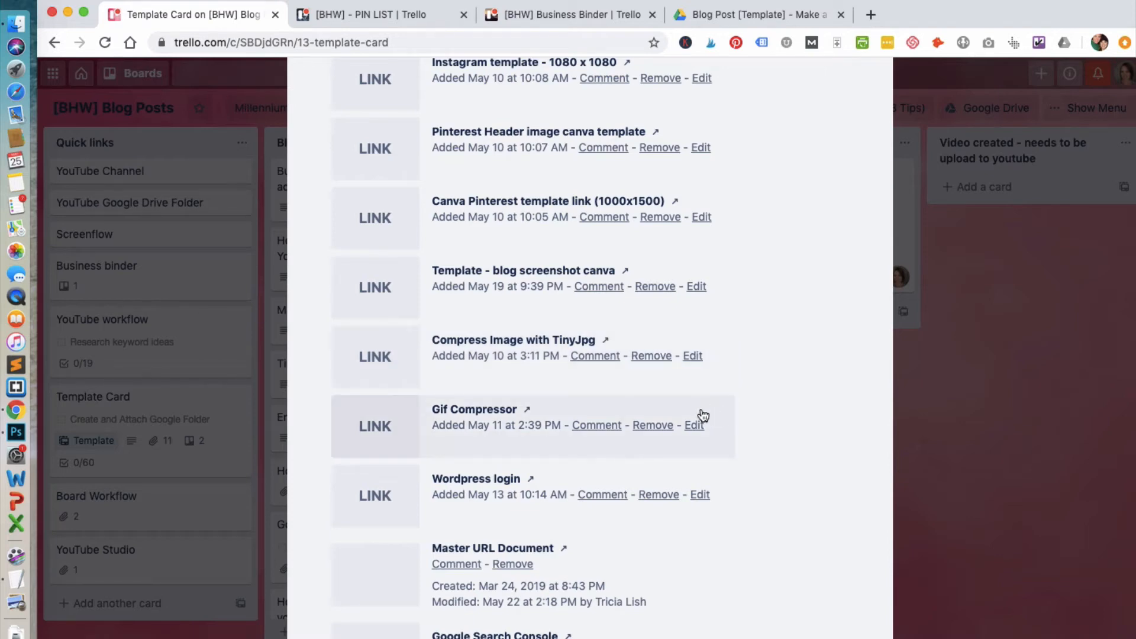
# Review the Template Card's remaining attachments, from the Canva templates to the Master URL Document and Google Search Console.
pyautogui.scroll(-1, 728, 459)
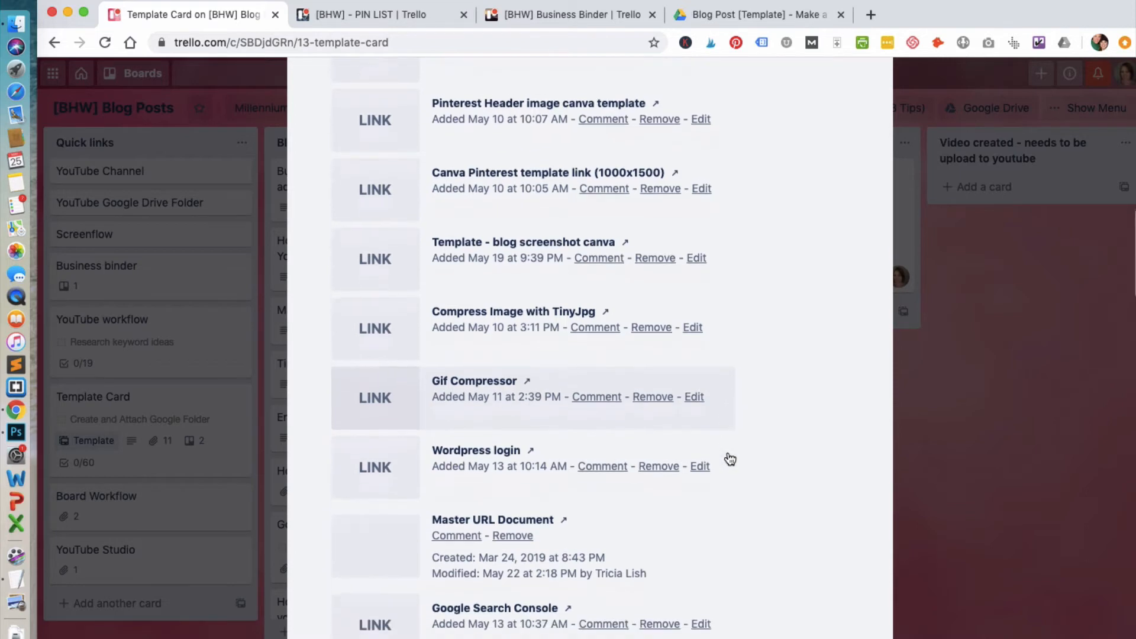
pyautogui.scroll(-2, 729, 459)
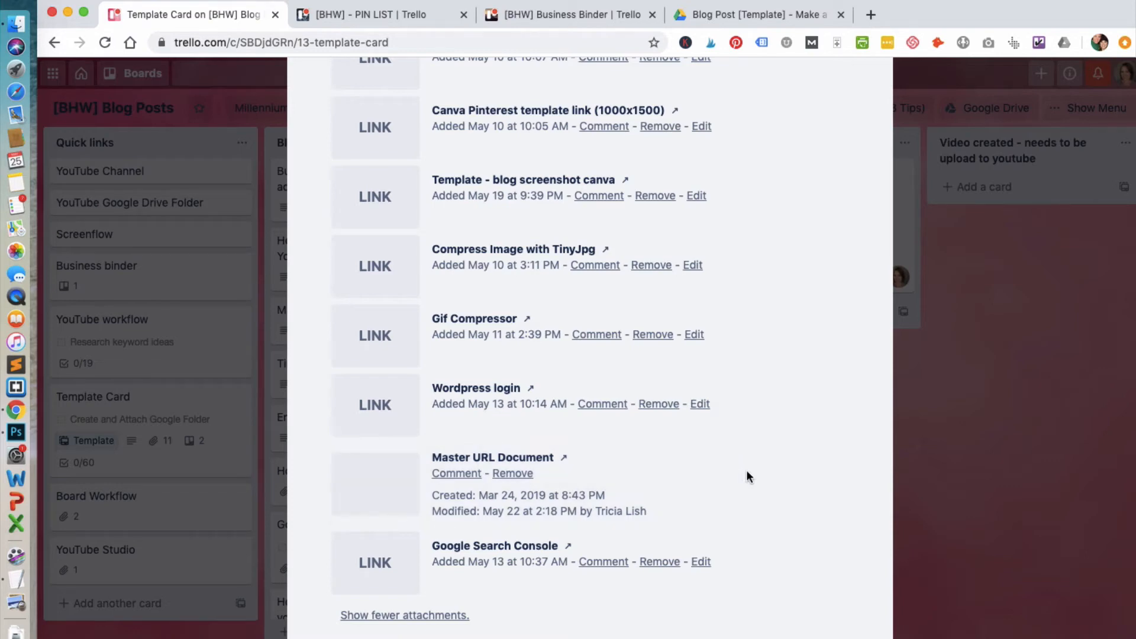
pyautogui.scroll(-3, 746, 476)
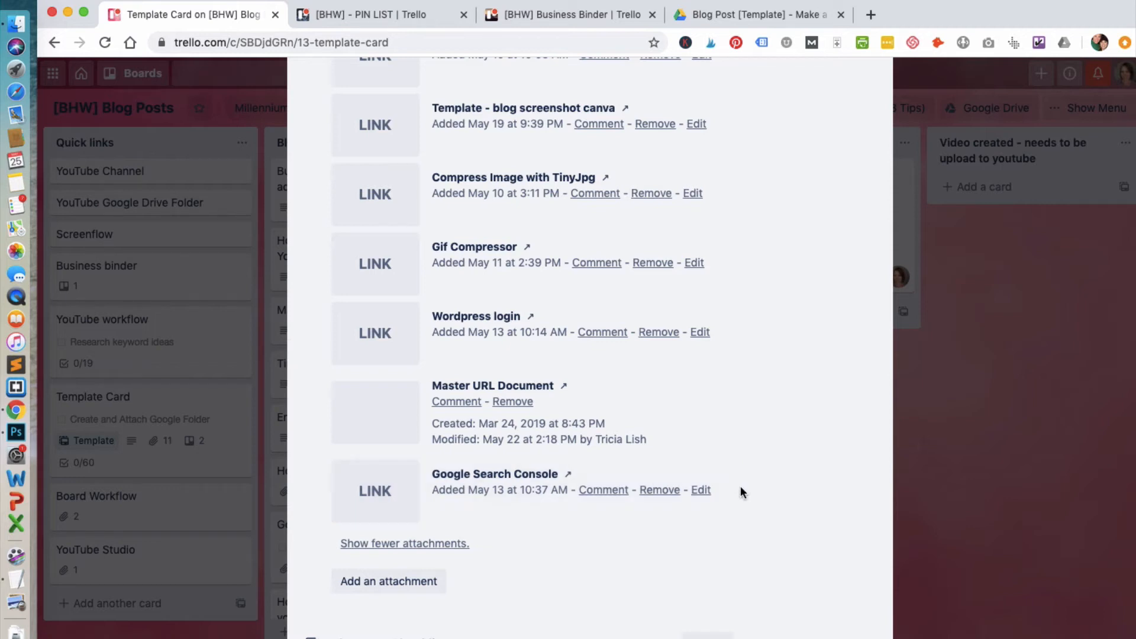
pyautogui.scroll(-1, 740, 488)
pyautogui.scroll(-5, 740, 487)
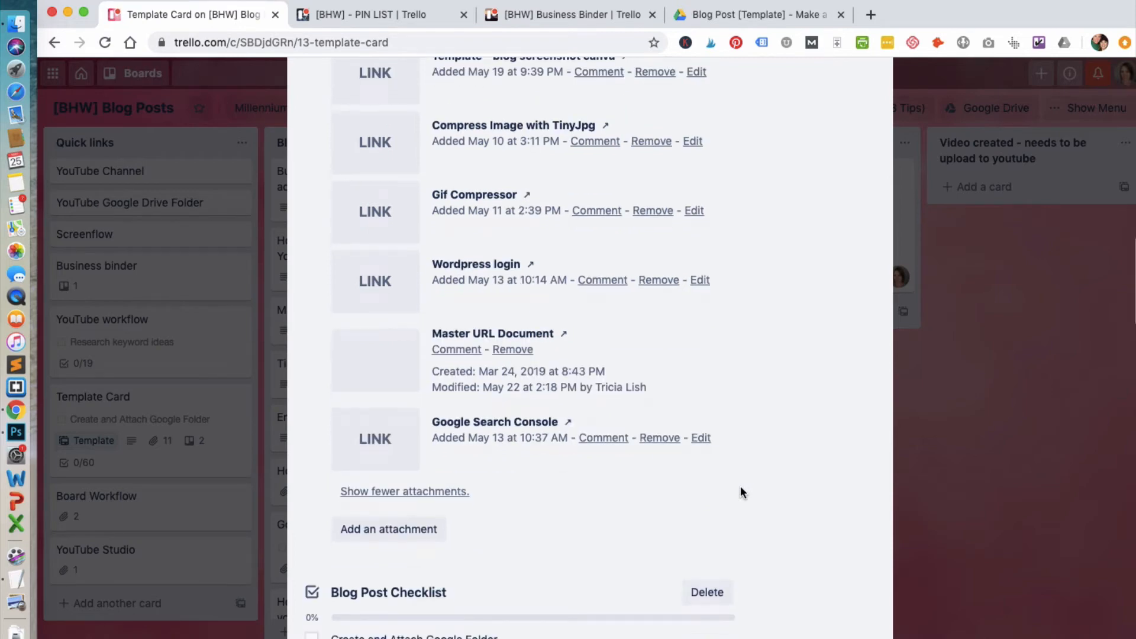
# Look through the Template Card's Blog Post, Pinterest, YouTube, Lead Magnet and Social Media checklists, and return to its description and custom fields.
pyautogui.scroll(-3, 739, 487)
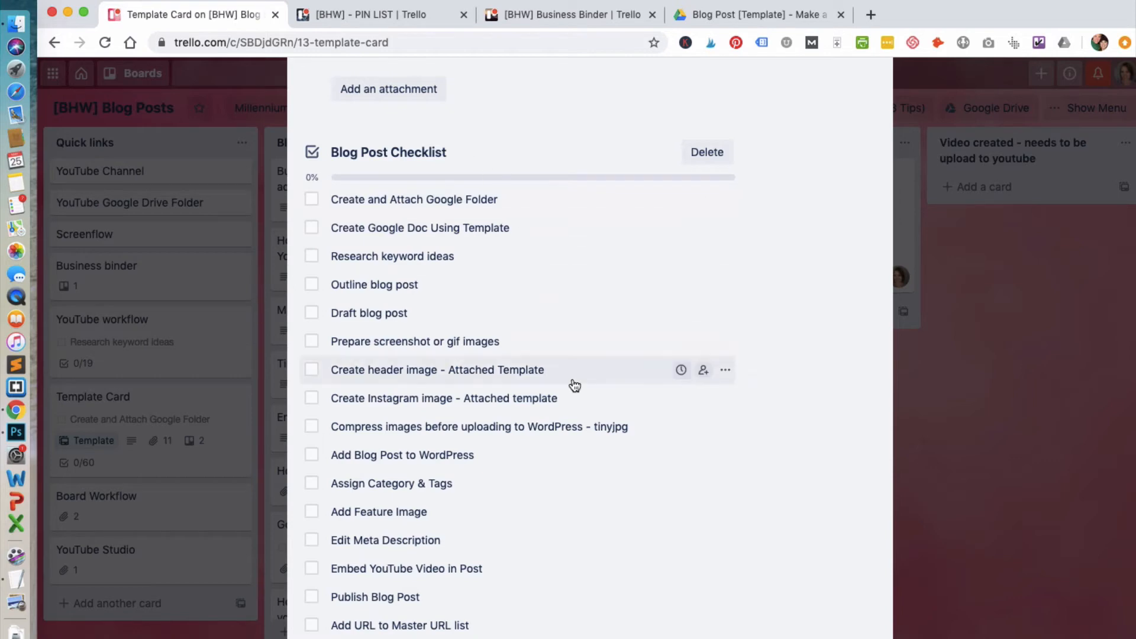
pyautogui.scroll(-8, 605, 566)
pyautogui.scroll(-4, 604, 565)
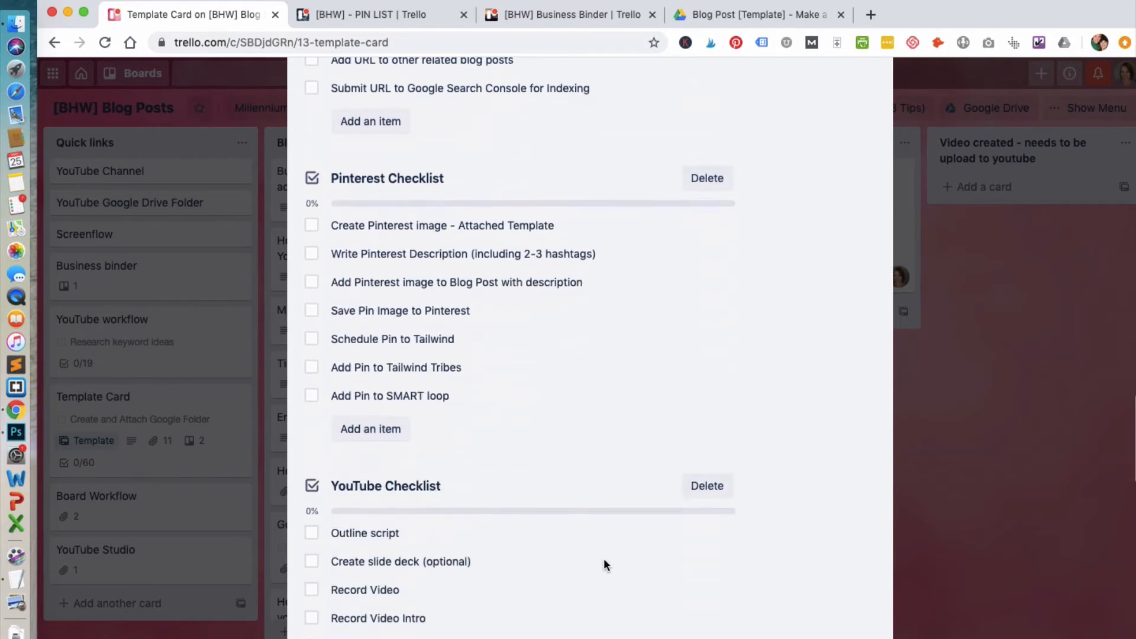
pyautogui.scroll(-4, 545, 348)
pyautogui.scroll(-1, 546, 348)
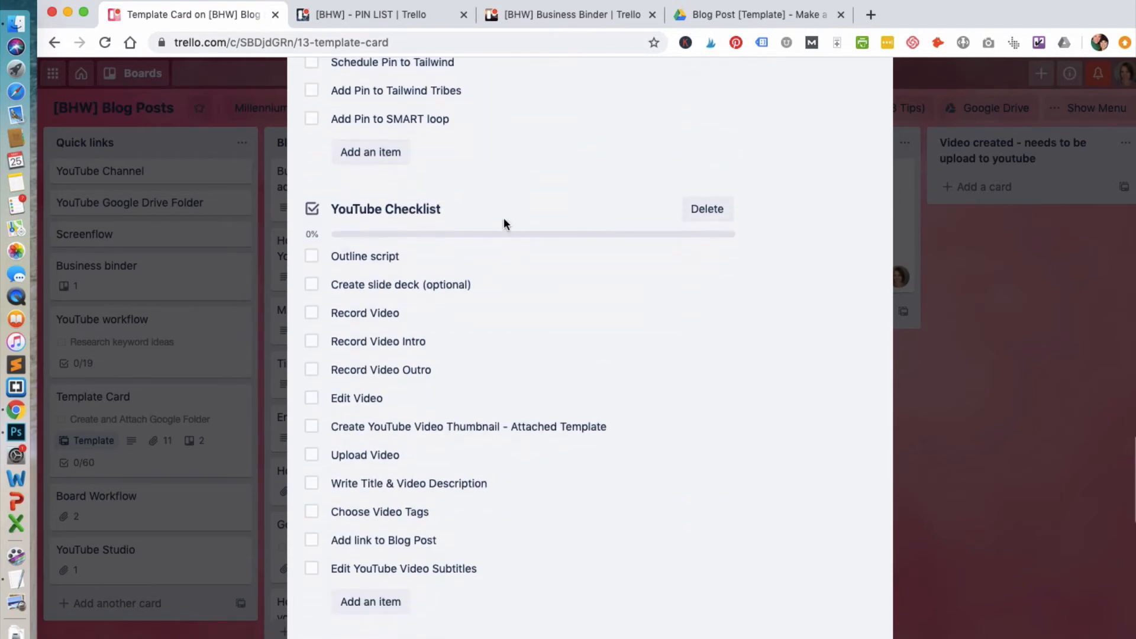
pyautogui.scroll(-6, 563, 395)
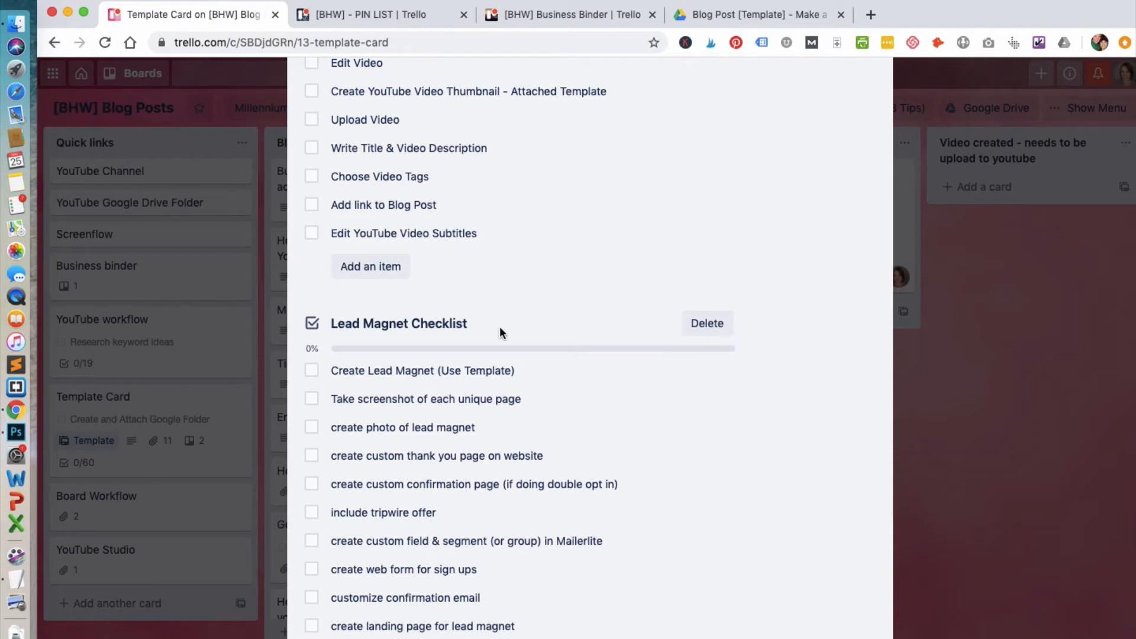
pyautogui.scroll(-7, 574, 416)
pyautogui.scroll(-4, 574, 416)
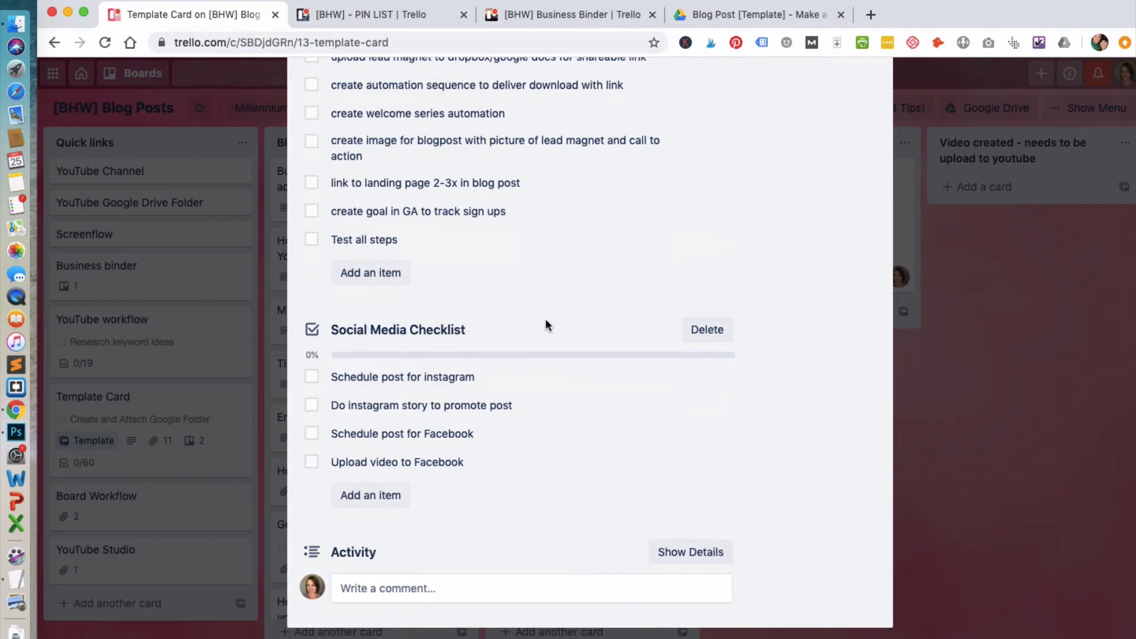
pyautogui.scroll(15, 546, 319)
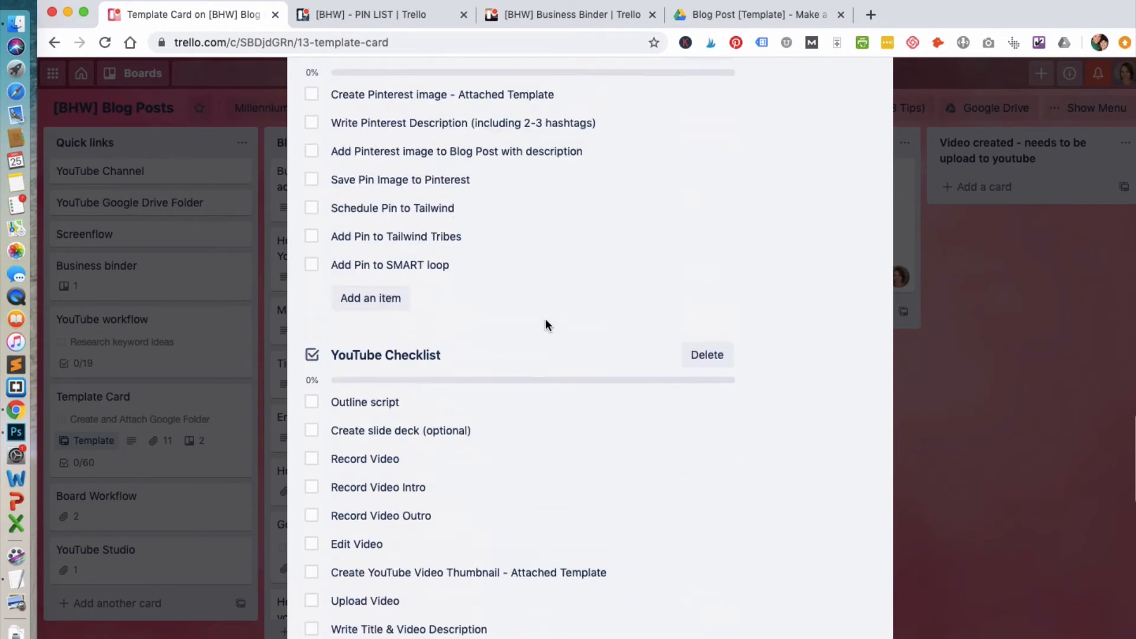
pyautogui.scroll(16, 545, 325)
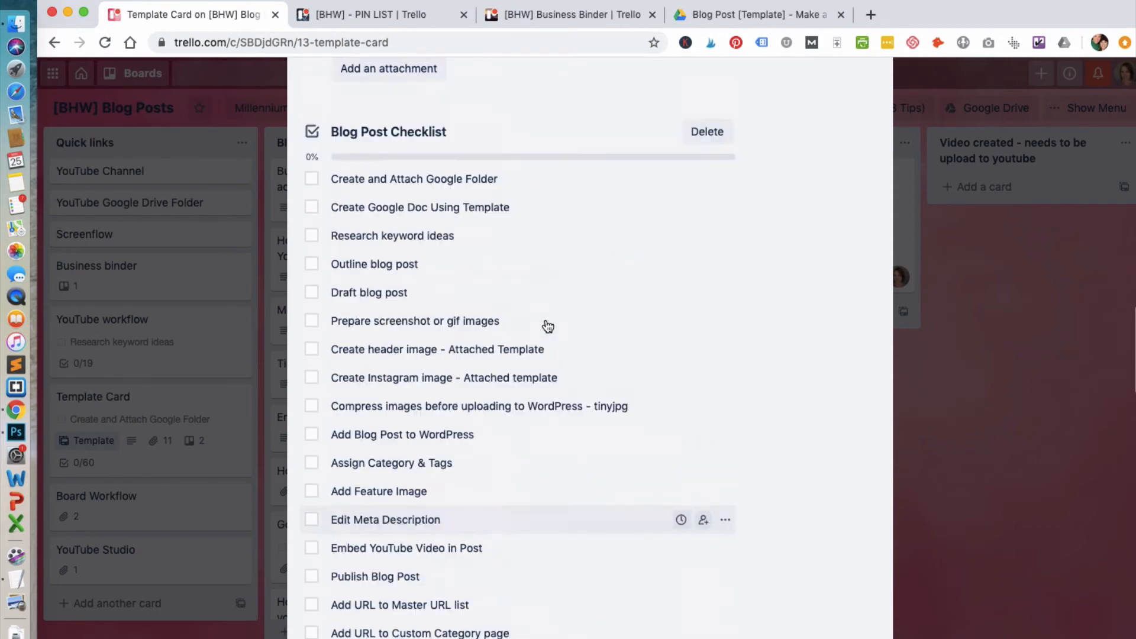
pyautogui.scroll(15, 548, 325)
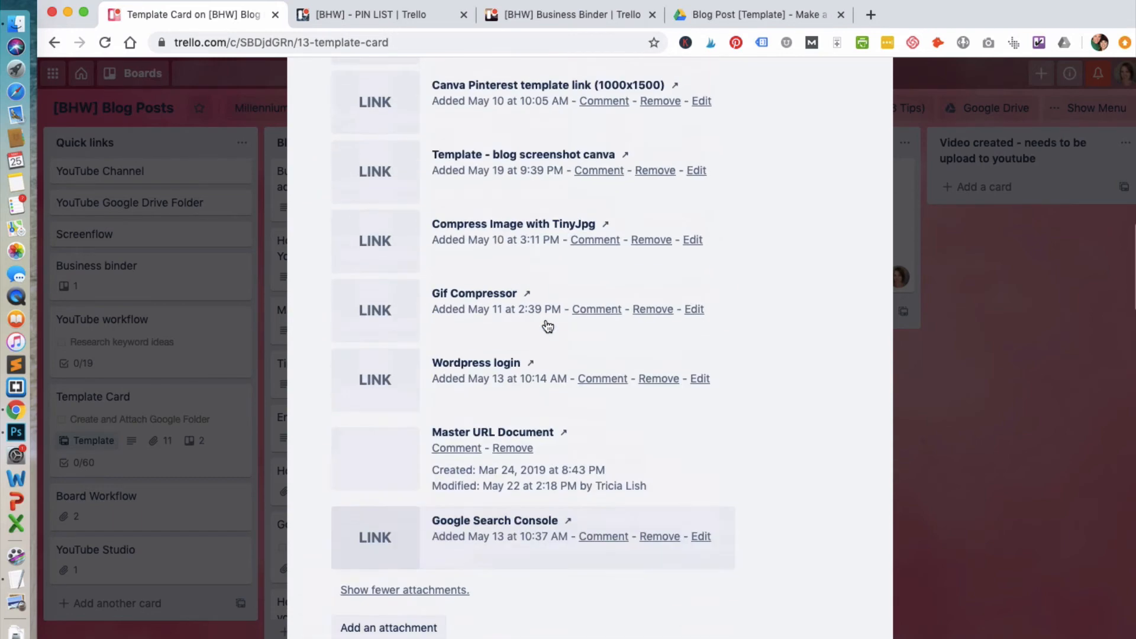
pyautogui.scroll(5, 547, 325)
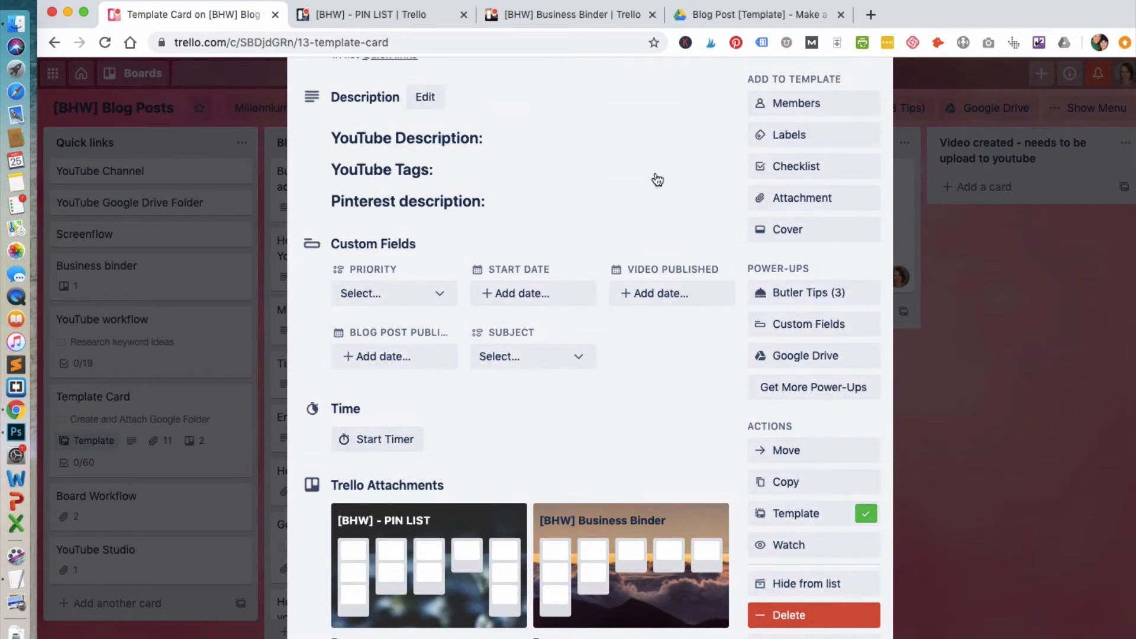
pyautogui.scroll(3, 655, 178)
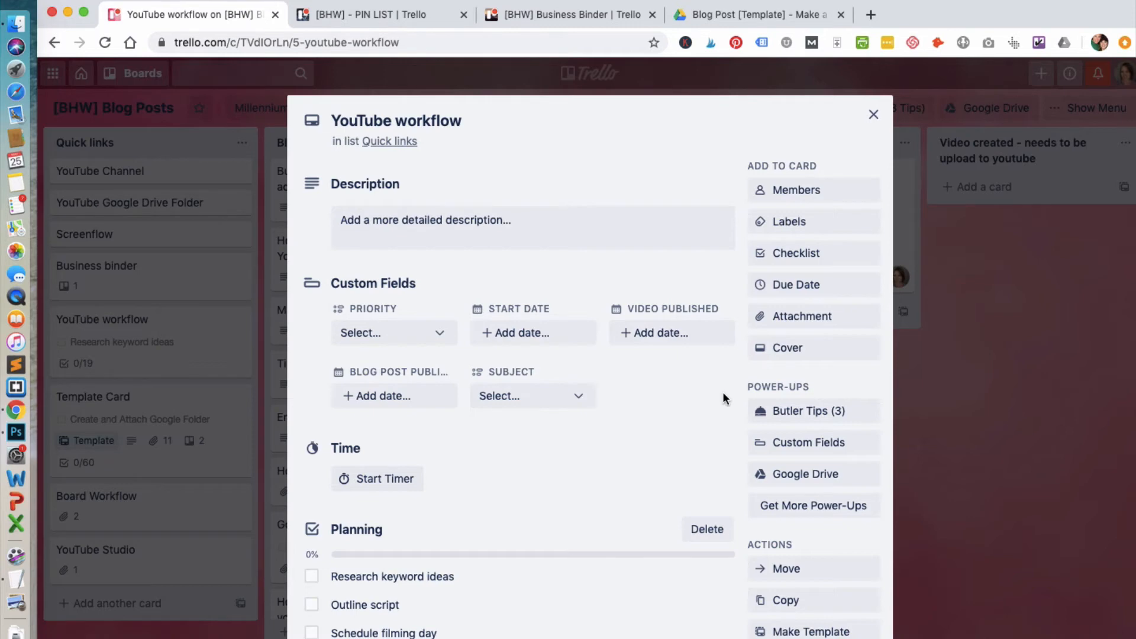
# Open the YouTube workflow card in Quick links and make it a template card.
pyautogui.scroll(-5, 723, 398)
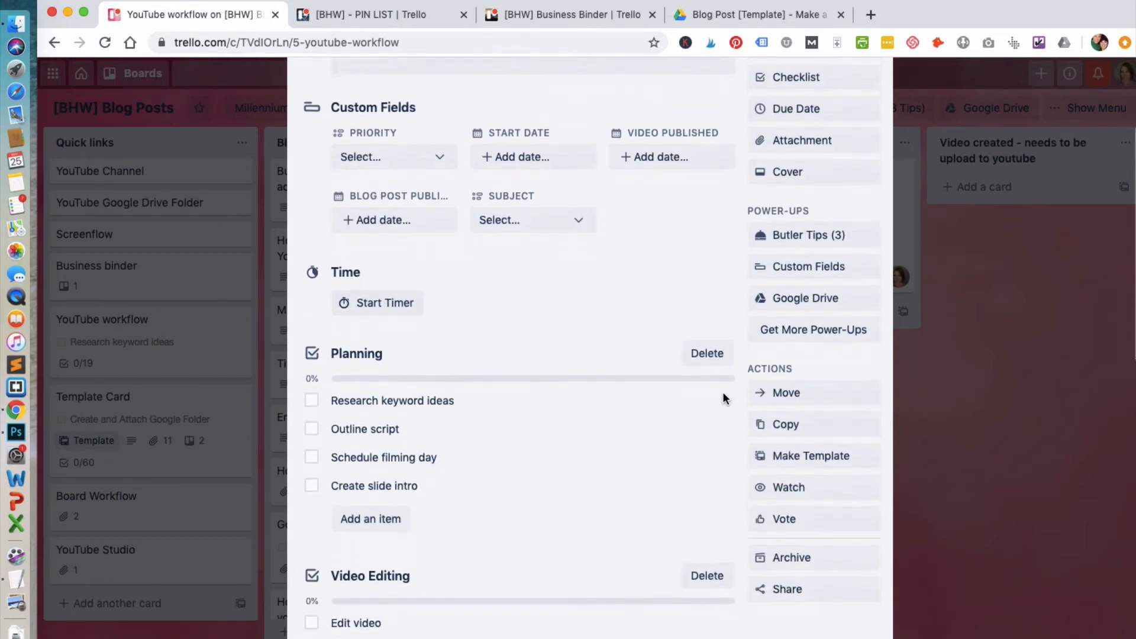
pyautogui.click(852, 459)
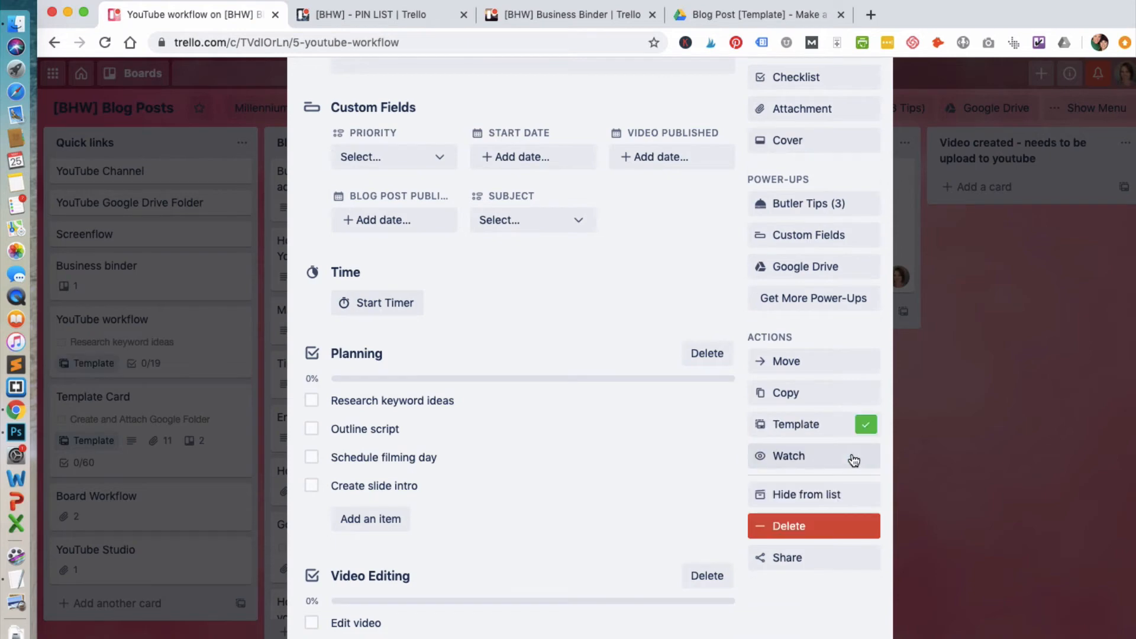
pyautogui.scroll(5, 715, 275)
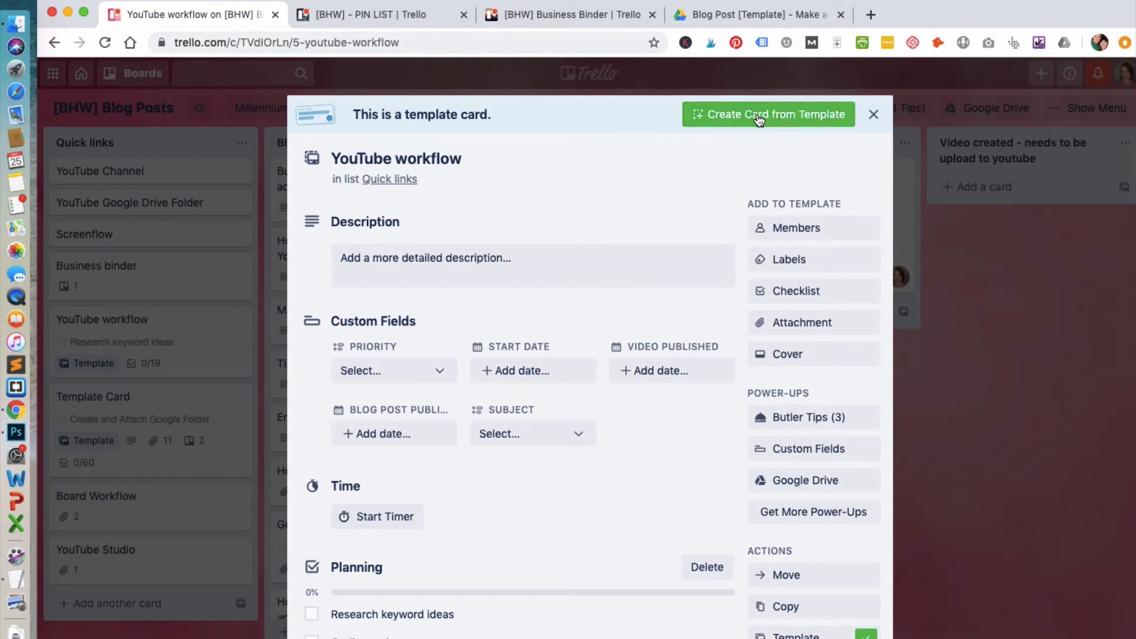
# Remove the template status from the YouTube workflow card and return to the board.
pyautogui.scroll(-3, 727, 172)
pyautogui.scroll(-2, 726, 169)
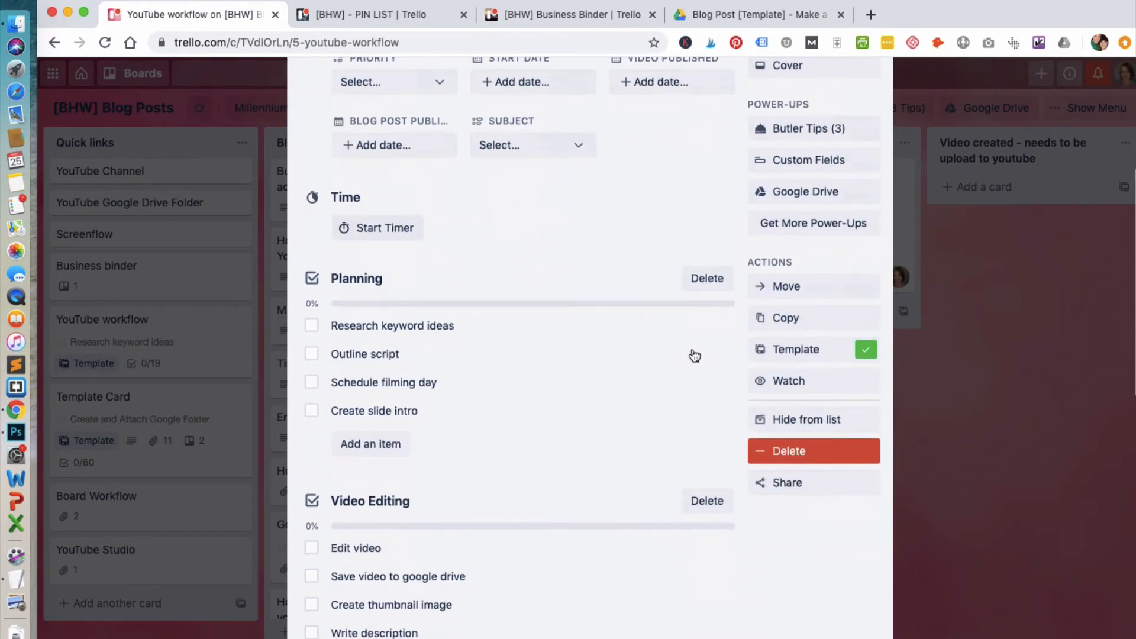
pyautogui.click(866, 350)
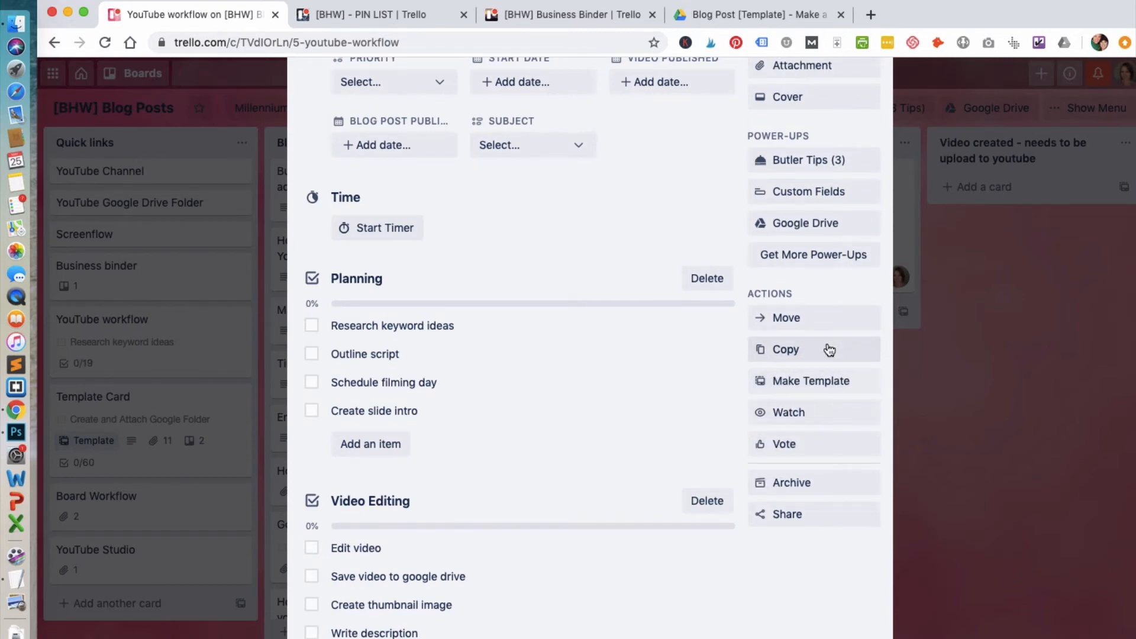
pyautogui.scroll(4, 828, 352)
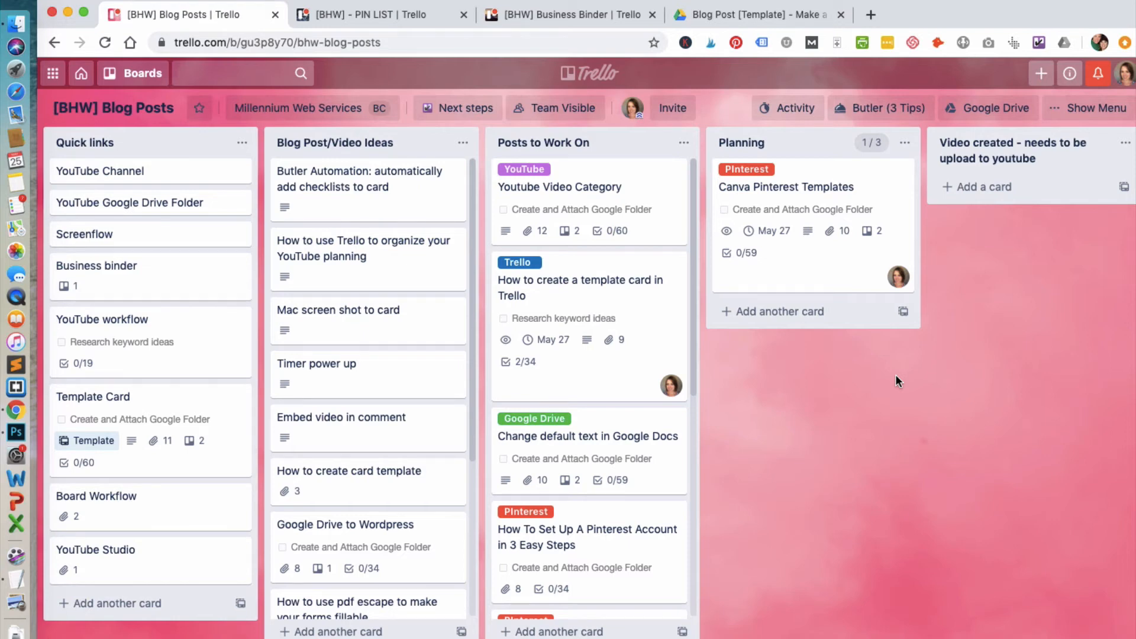
# Create a card from the Template Card in the Planning list, titled "How to create a card from a template", keeping its checklists and attachments.
pyautogui.click(903, 313)
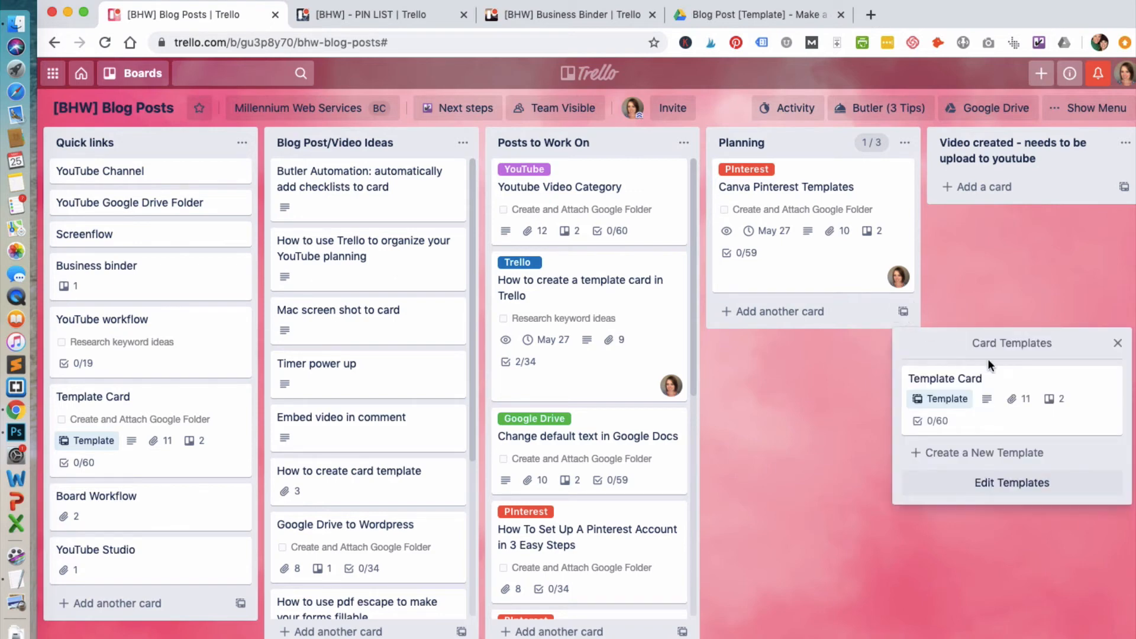
pyautogui.click(997, 381)
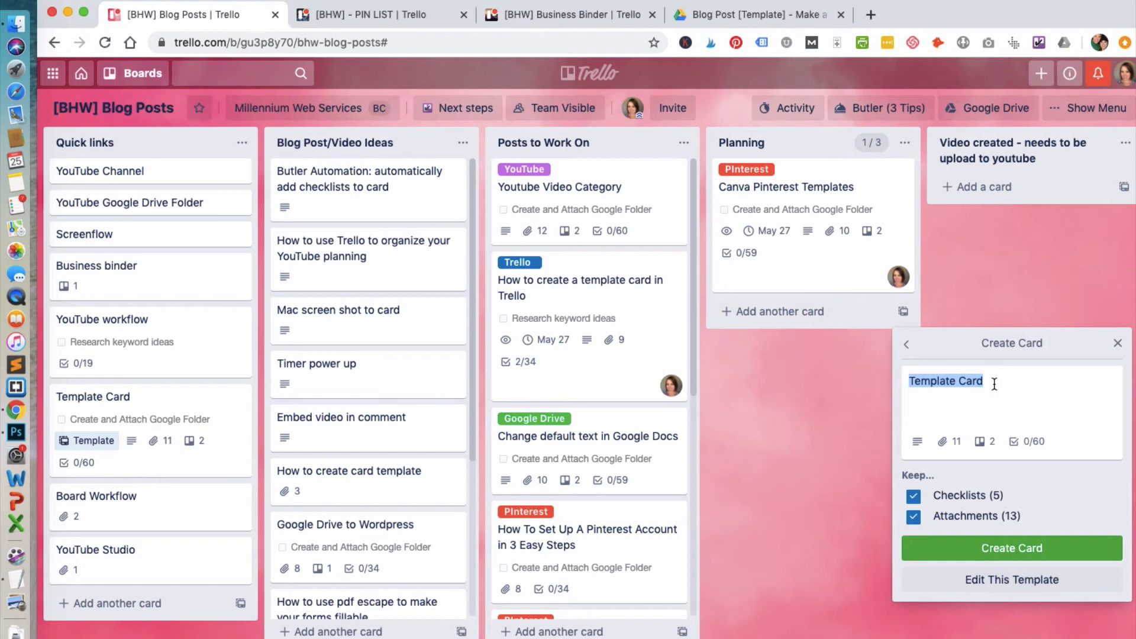
pyautogui.write('How to create a')
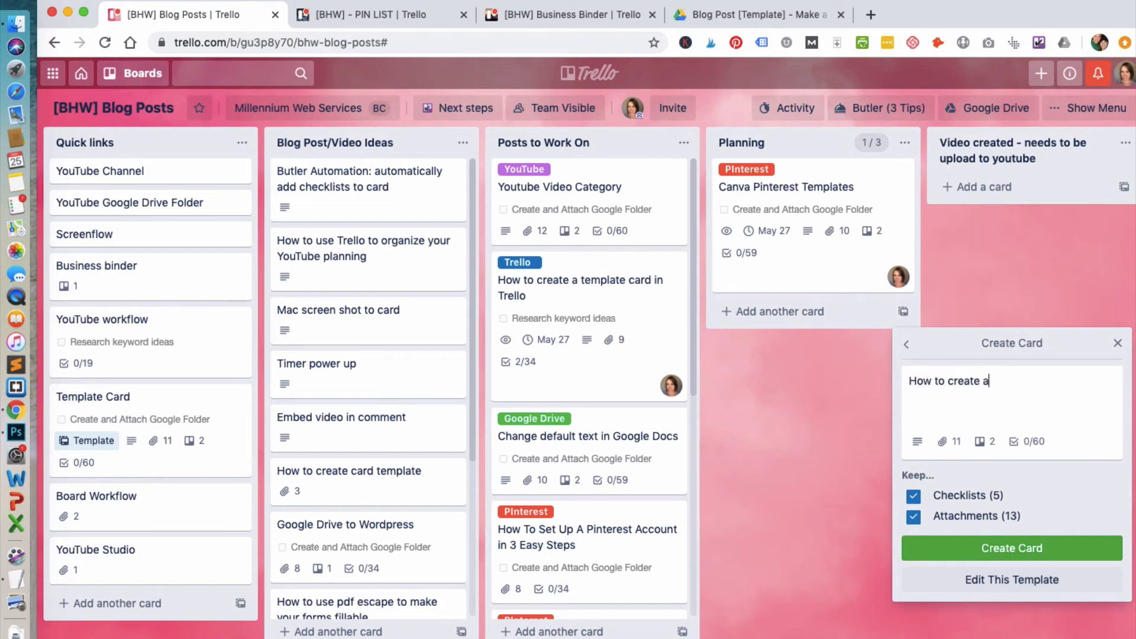
pyautogui.write(' card from a template')
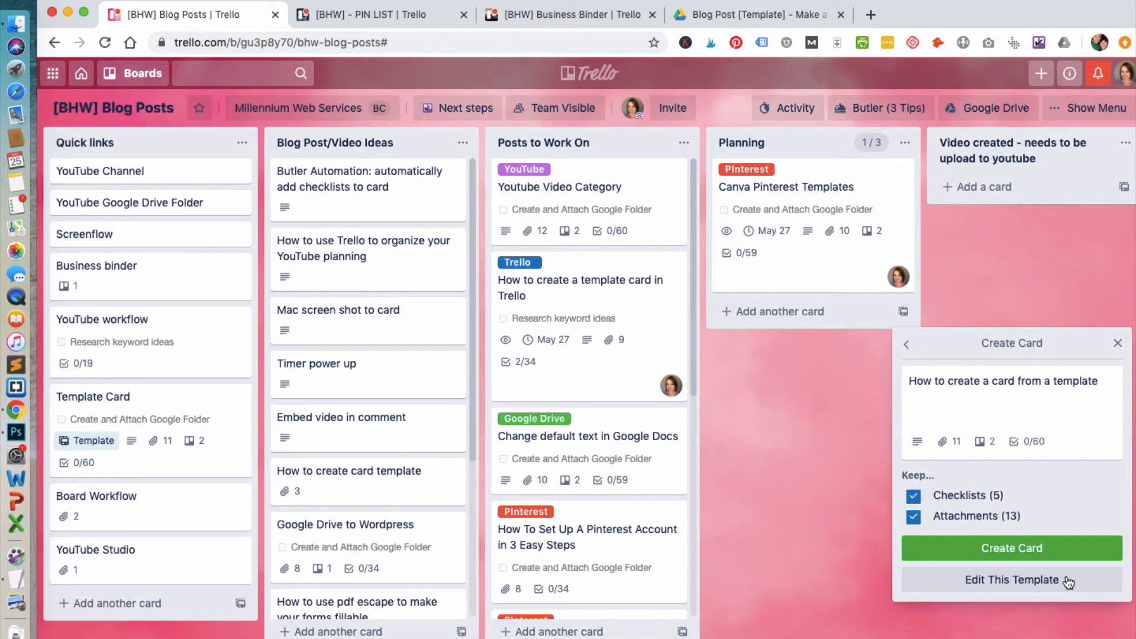
pyautogui.click(1057, 551)
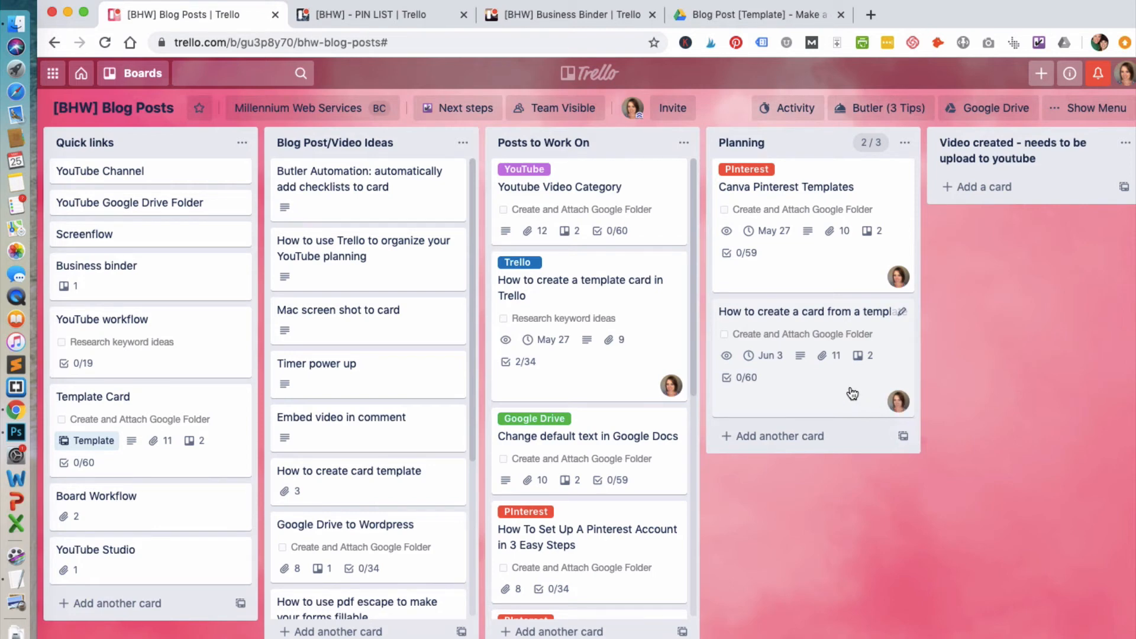
# Open the new card in the Planning list and review its due date, custom fields, attachments and Blog Post Checklist.
pyautogui.click(828, 389)
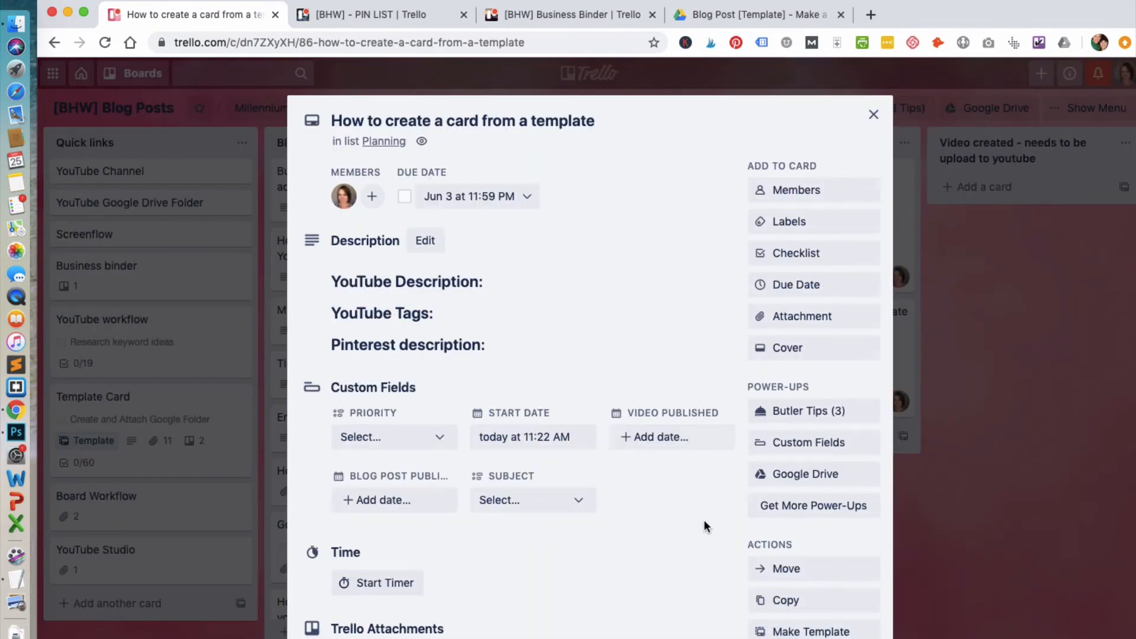
pyautogui.scroll(-6, 704, 519)
pyautogui.scroll(-4, 704, 523)
pyautogui.scroll(-6, 703, 527)
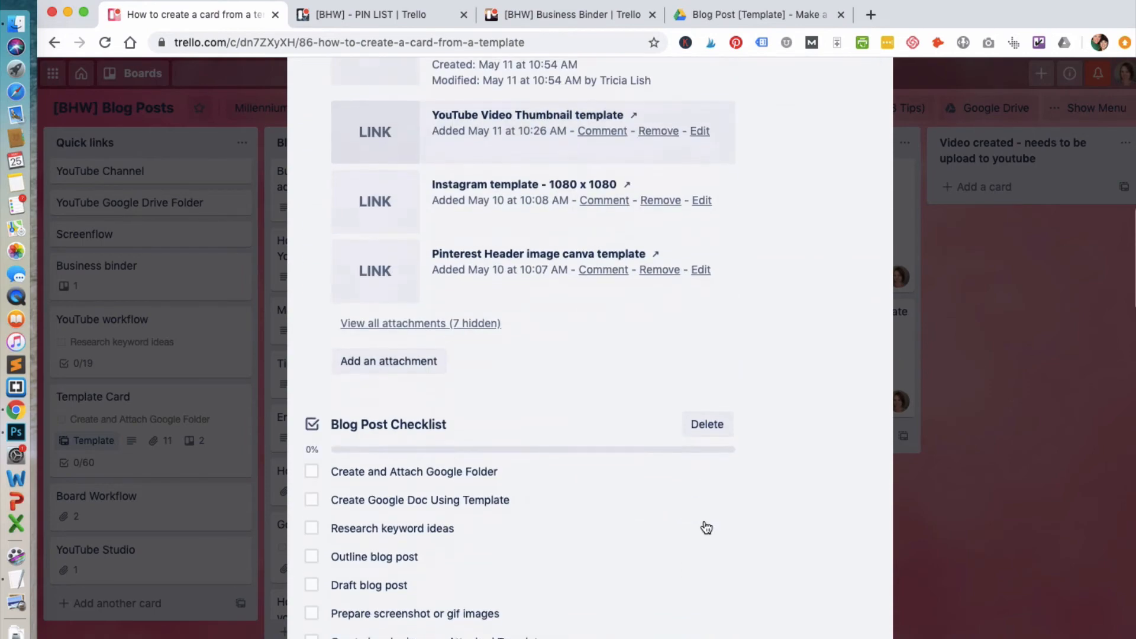
pyautogui.scroll(8, 704, 527)
pyautogui.scroll(-15, 733, 518)
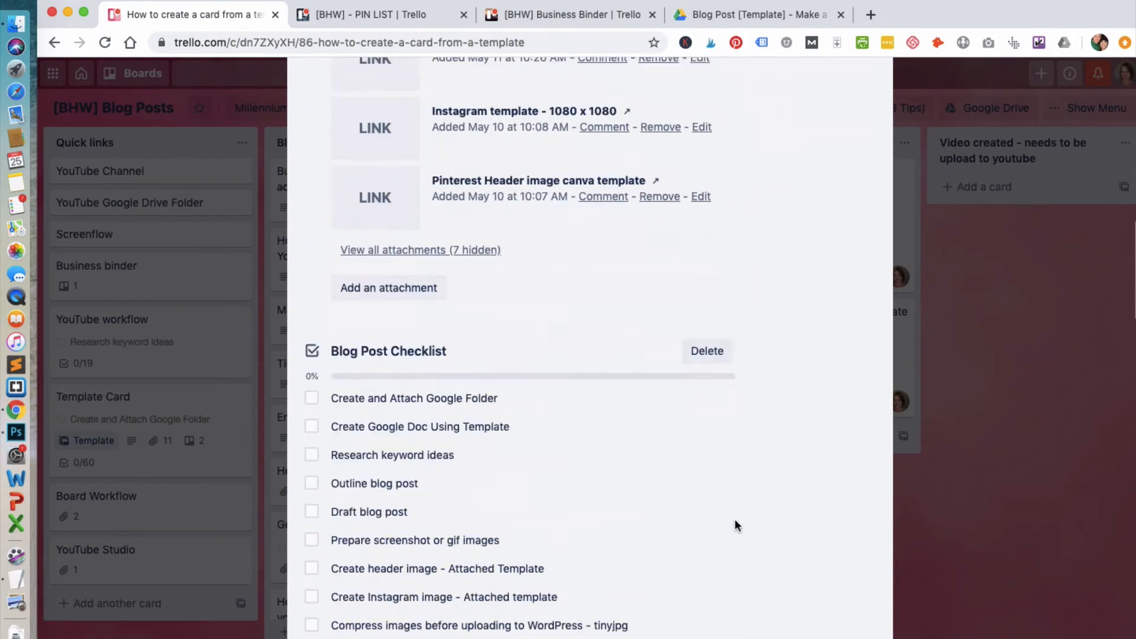
pyautogui.scroll(15, 729, 502)
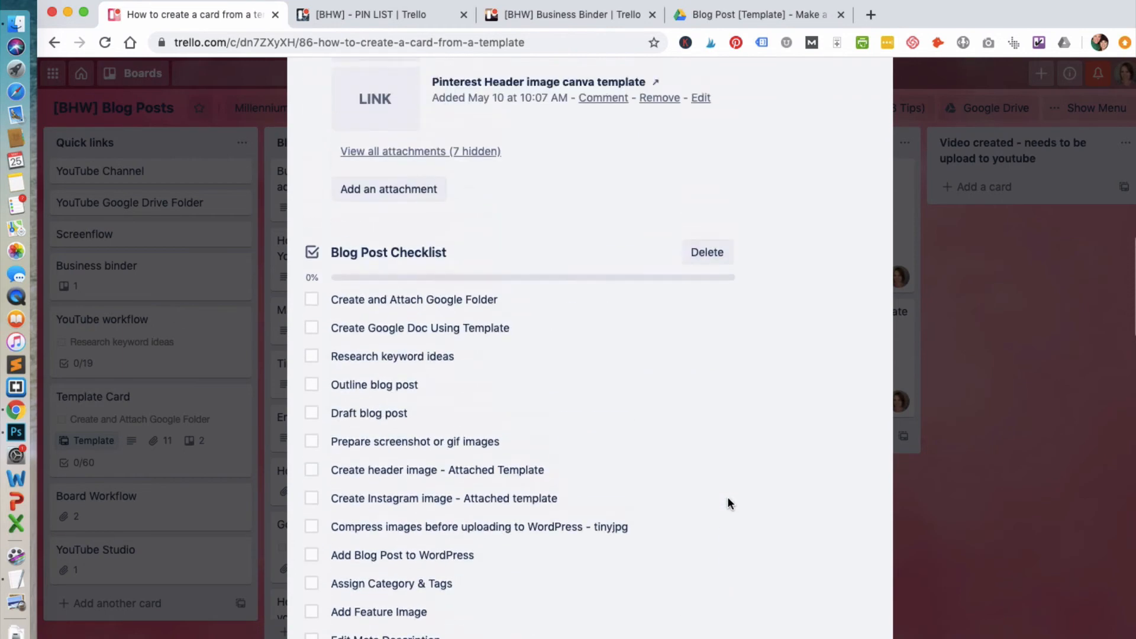
pyautogui.scroll(3, 727, 502)
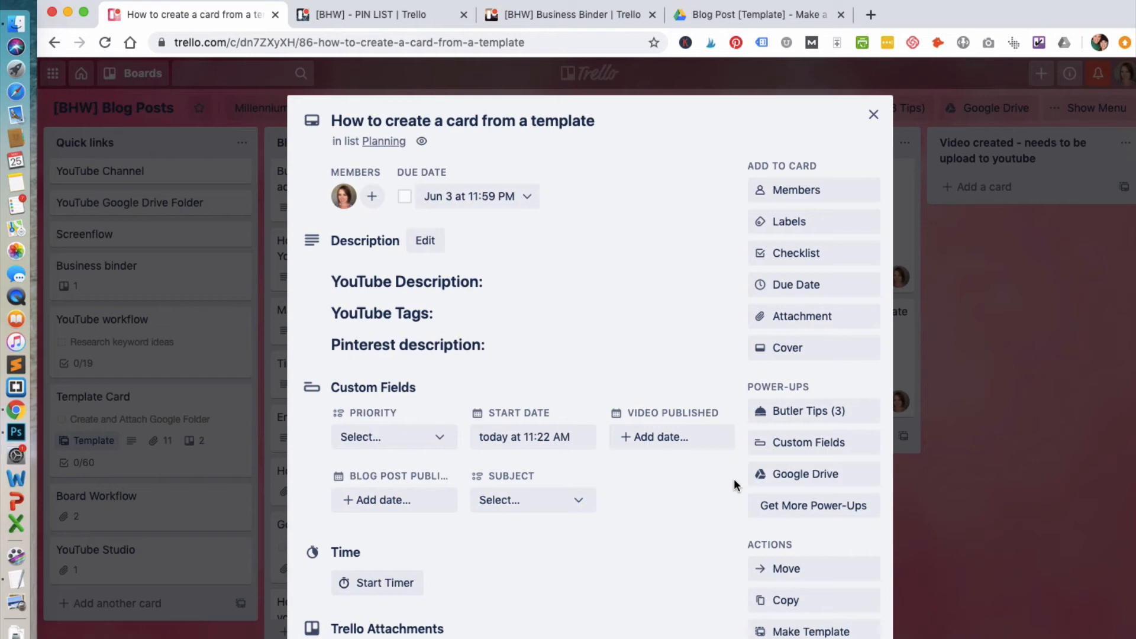
# Create and attach a Google Drive folder to the "How to create a card from a template" card, and open it in Google Drive.
pyautogui.click(856, 477)
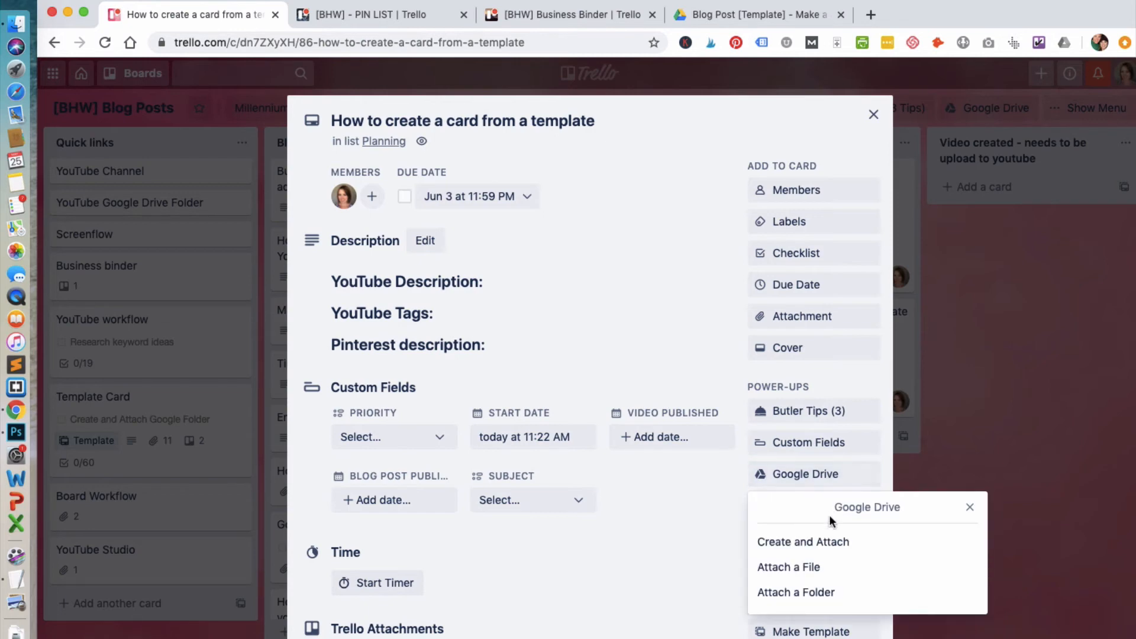
pyautogui.click(834, 544)
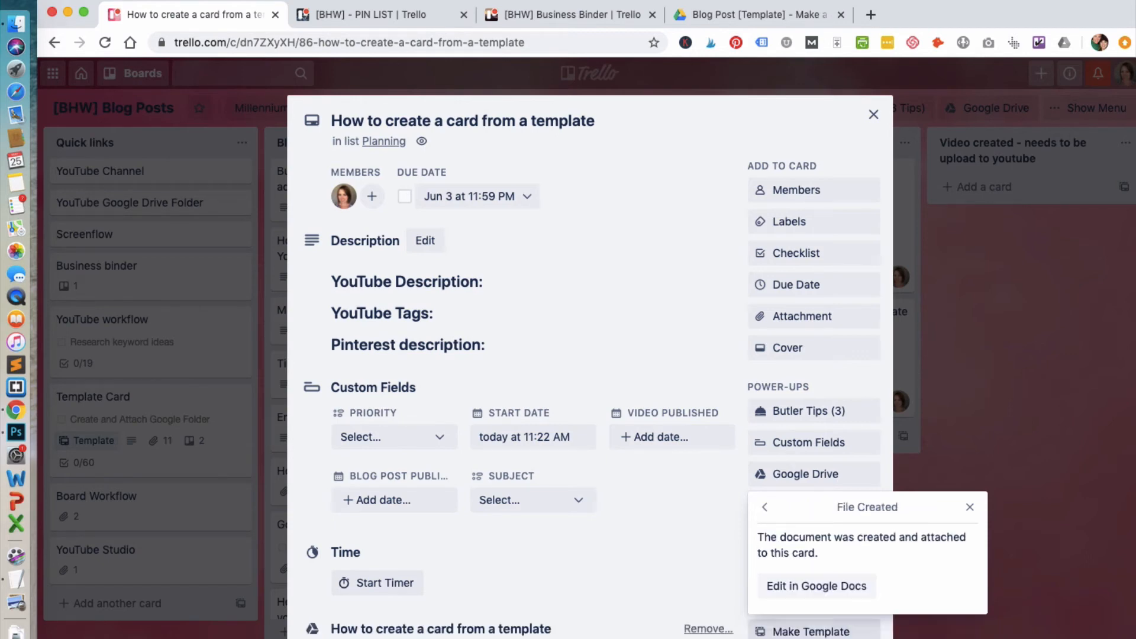
pyautogui.click(970, 507)
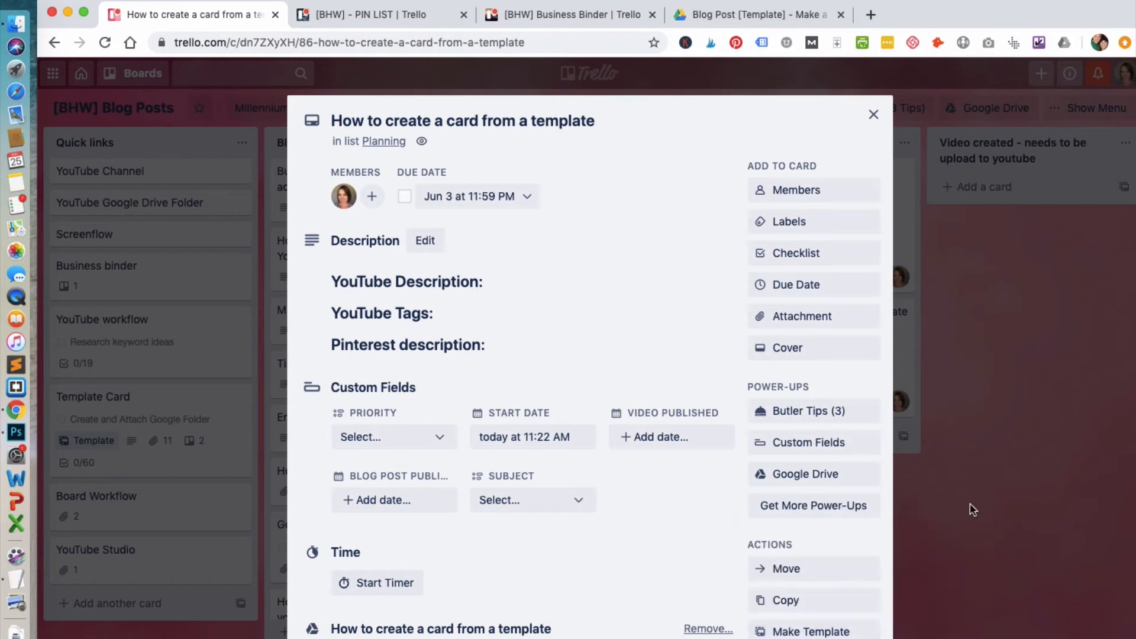
pyautogui.scroll(-3, 705, 531)
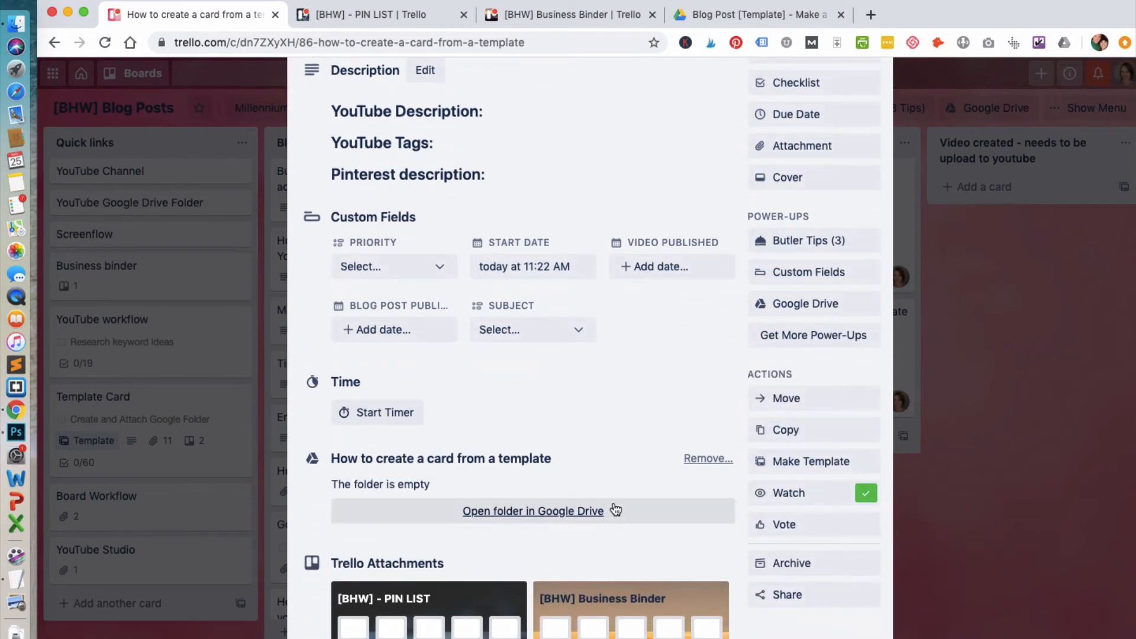
pyautogui.click(549, 512)
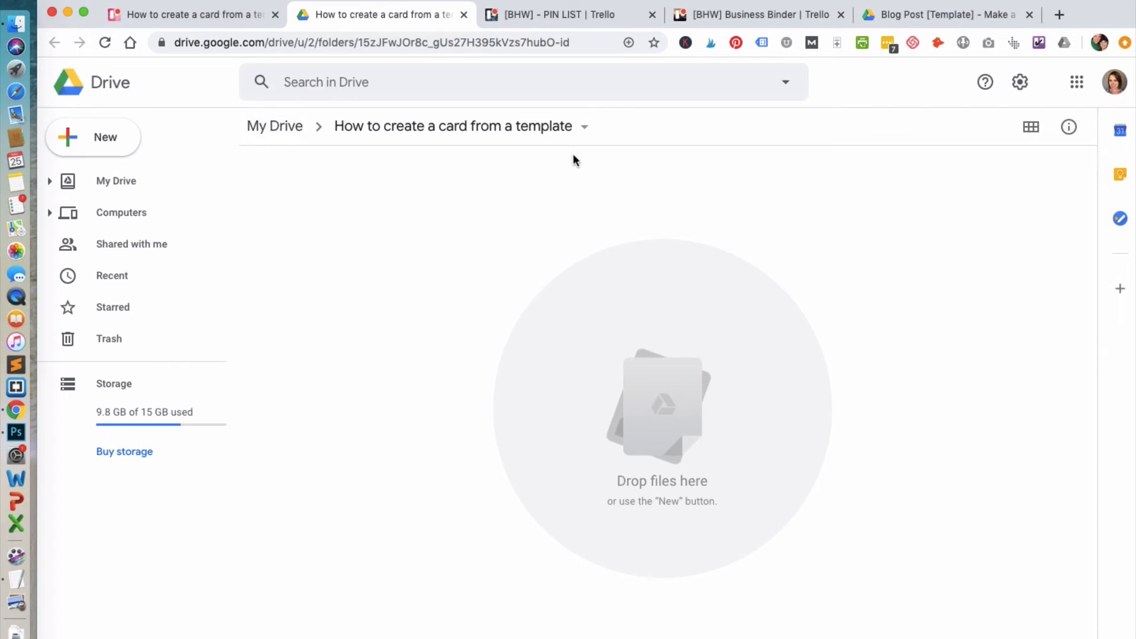
# Move the "How to create a card from a template" folder into the In-progress folder in Google Drive.
pyautogui.click(583, 130)
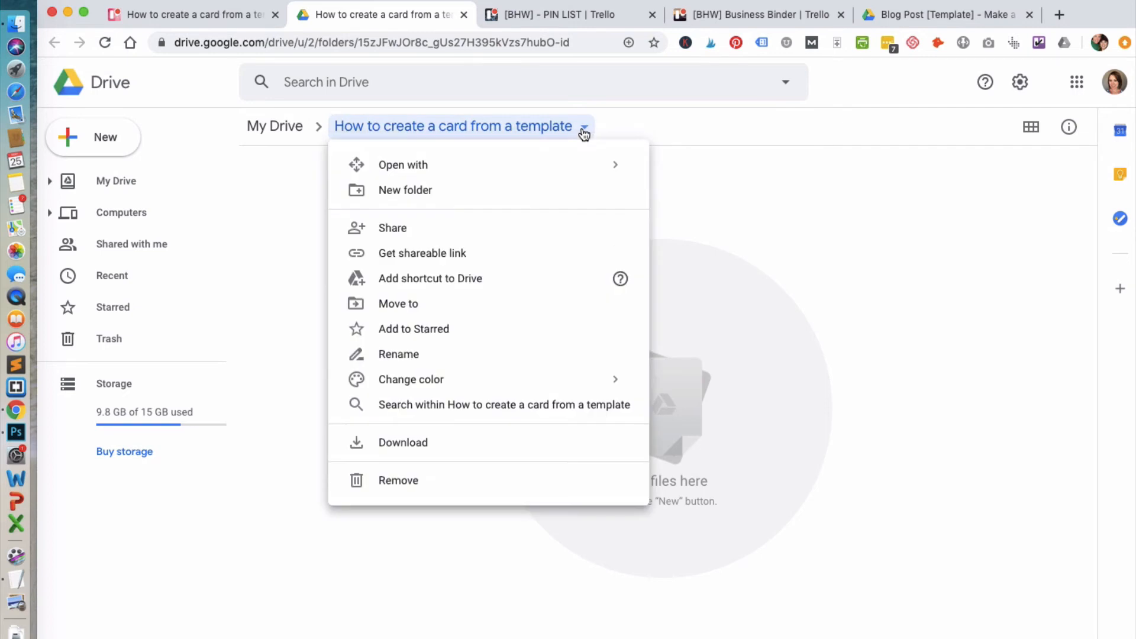
pyautogui.click(420, 305)
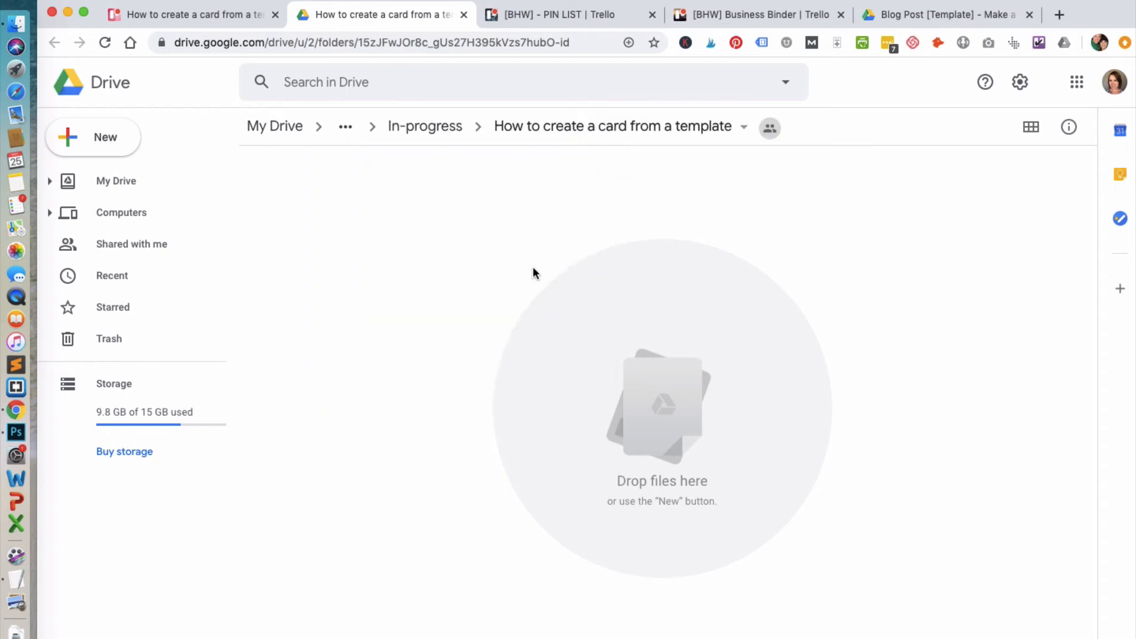
# Make a copy of Blog Post [Template] from the Trello card's Google Document Template attachment and review the copy's Keyword Research, Outline and Blog Post Title sections.
pyautogui.click(211, 16)
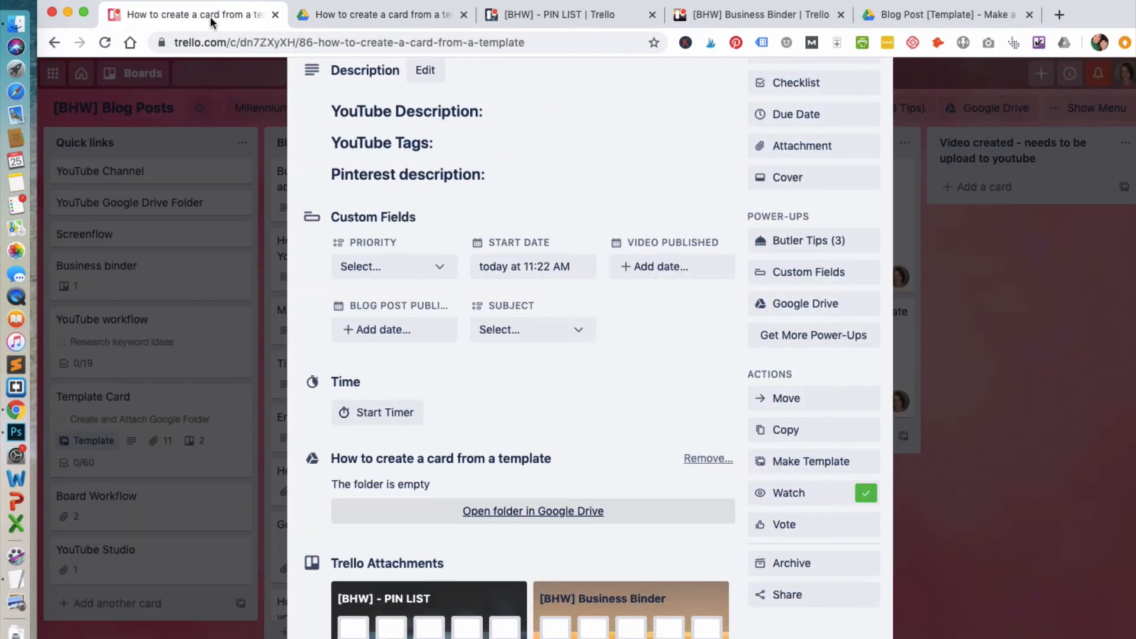
pyautogui.scroll(-3, 674, 401)
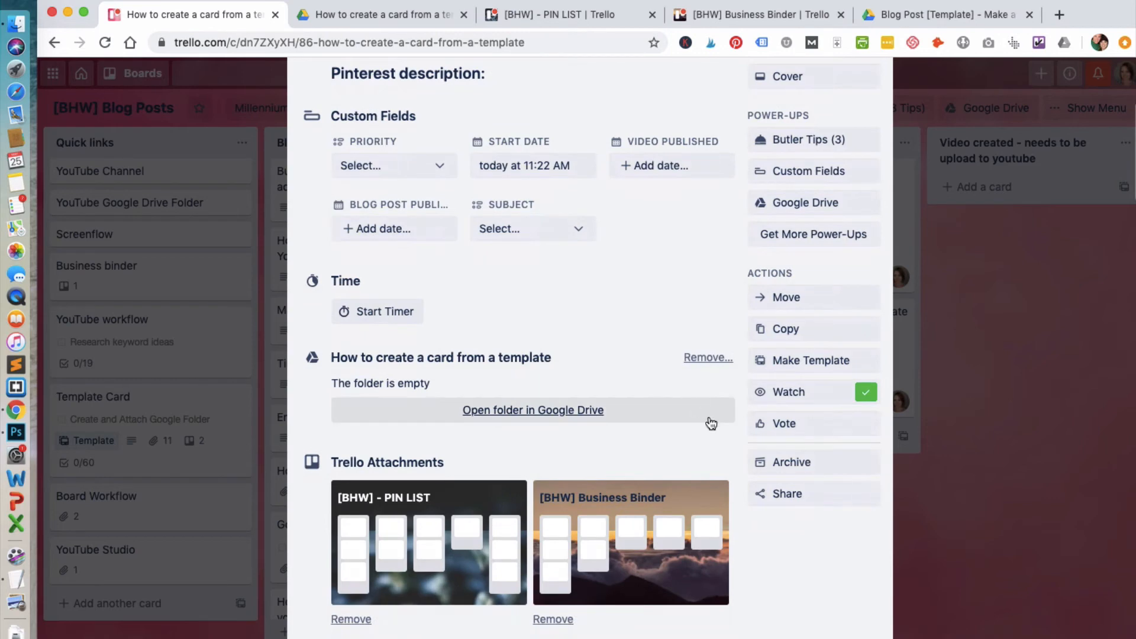
pyautogui.scroll(-5, 727, 436)
pyautogui.scroll(-7, 729, 445)
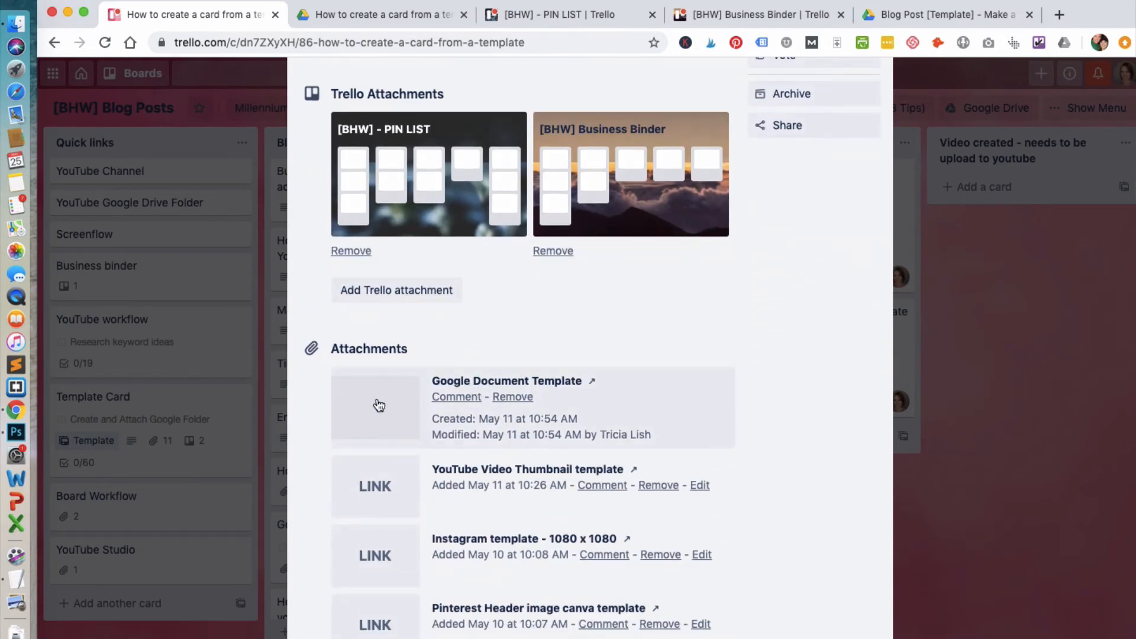
pyautogui.click(378, 405)
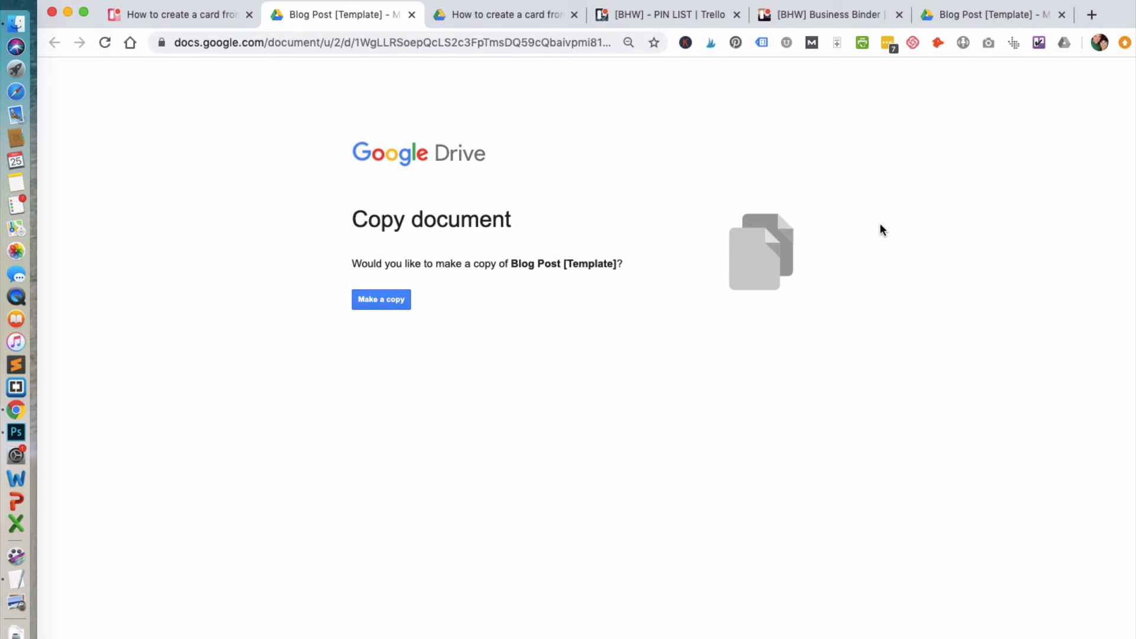
pyautogui.click(402, 303)
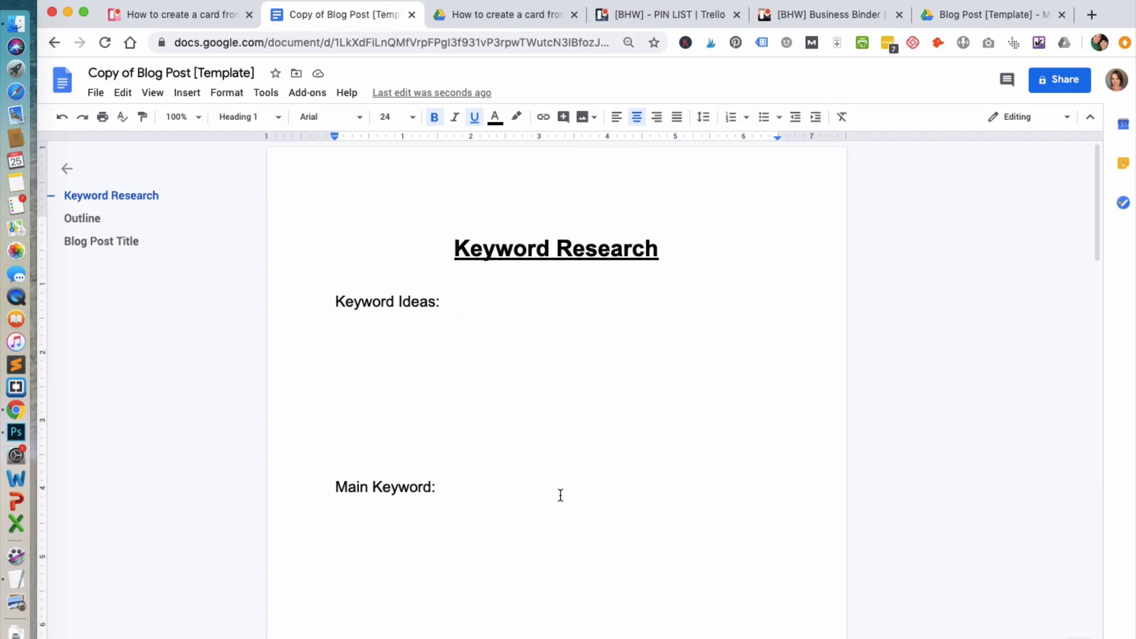
pyautogui.scroll(-10, 560, 494)
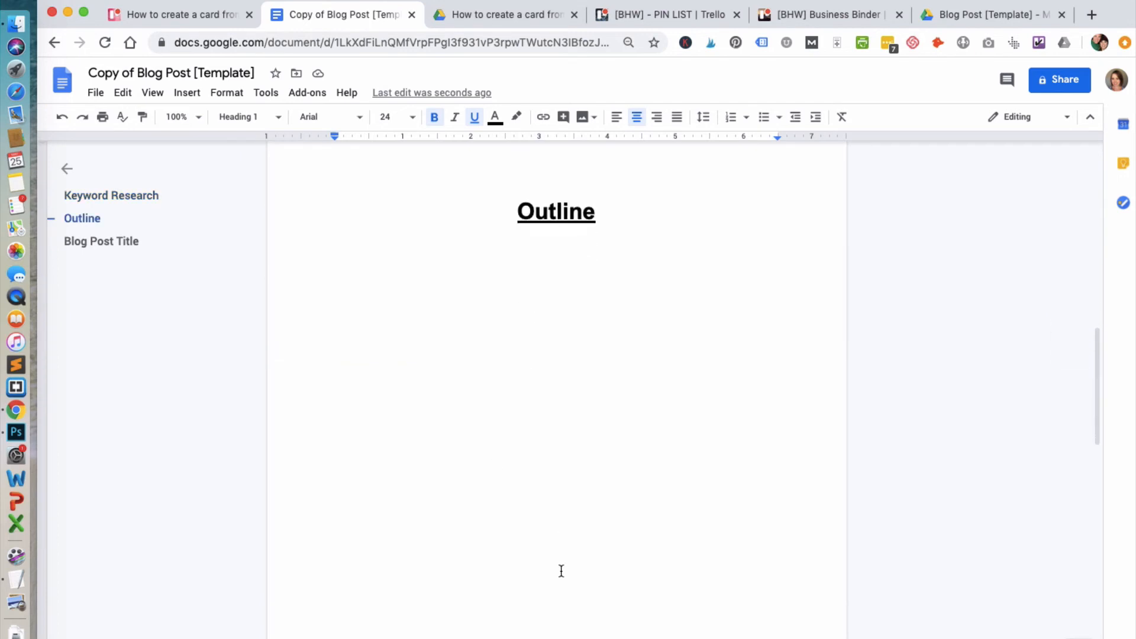
pyautogui.scroll(-5, 558, 532)
pyautogui.scroll(-6, 557, 533)
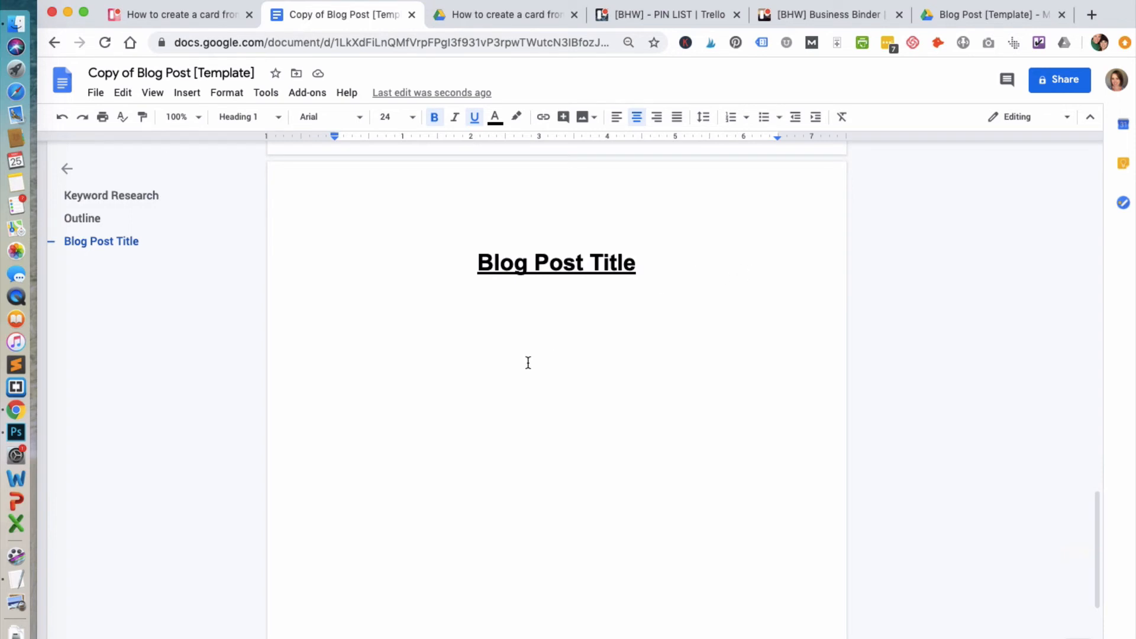
pyautogui.scroll(12, 529, 362)
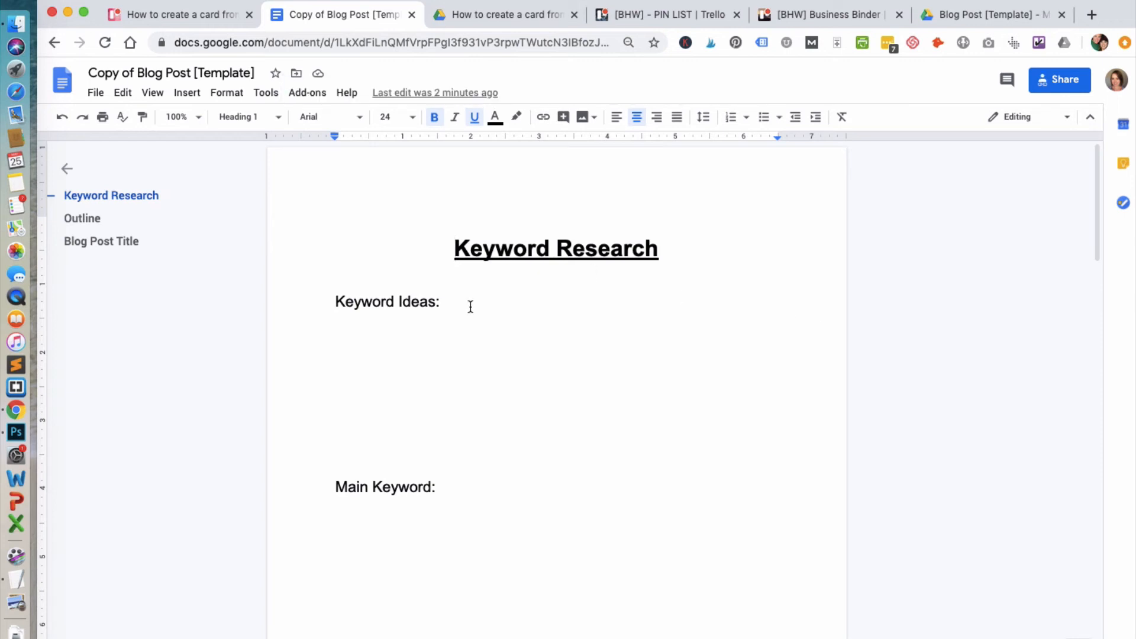
# Return to the Trello card, reload it and check the contents of its attached Google Drive folder.
pyautogui.click(183, 18)
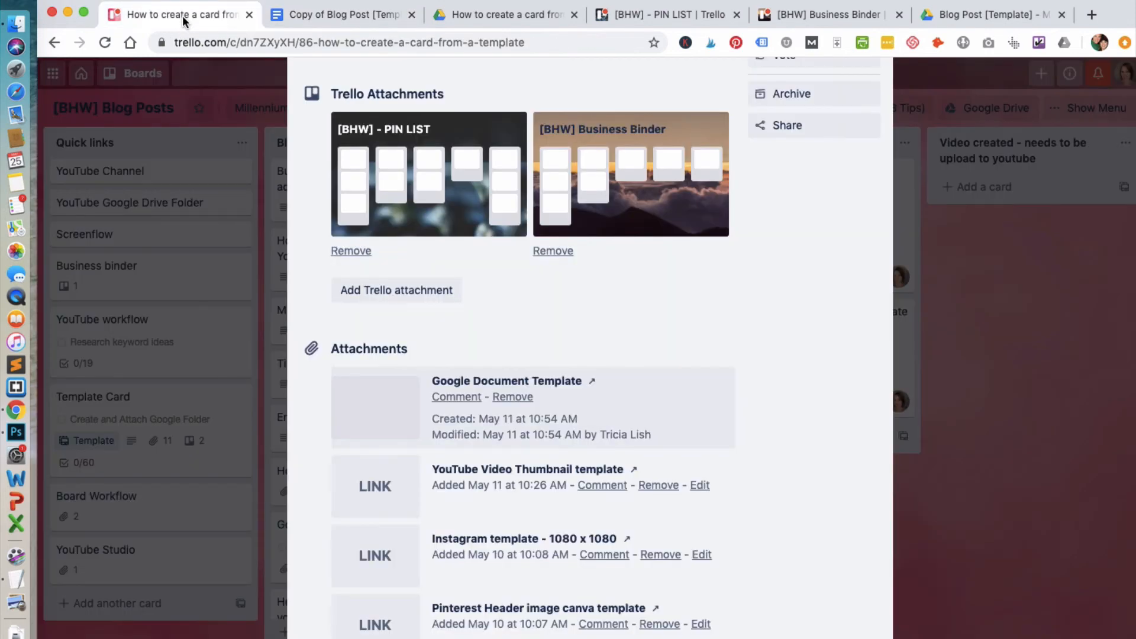
pyautogui.click(105, 43)
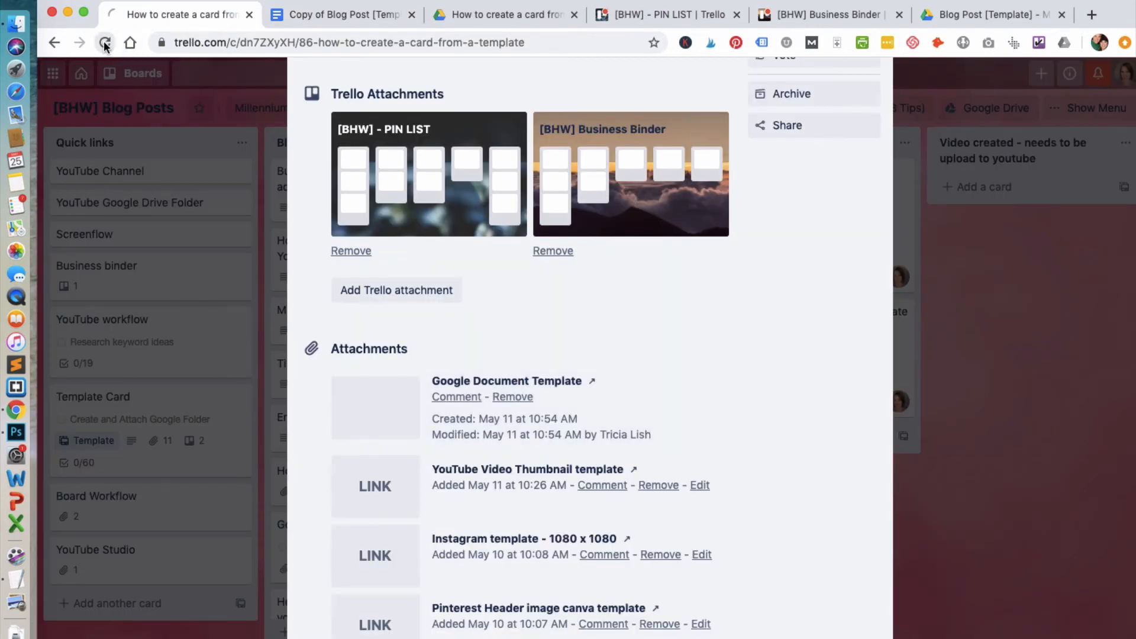
pyautogui.scroll(-6, 724, 360)
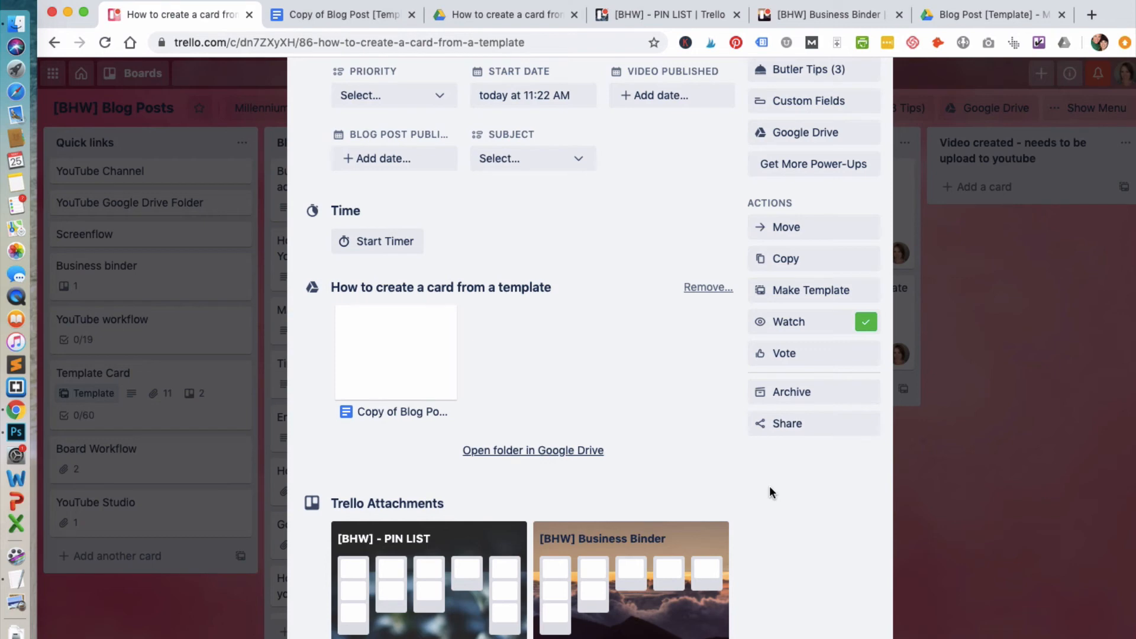
# Show all of the card's attachments and create a Canva design from the "Canva Pinterest template link (1000x1500)" attachment.
pyautogui.scroll(-5, 769, 488)
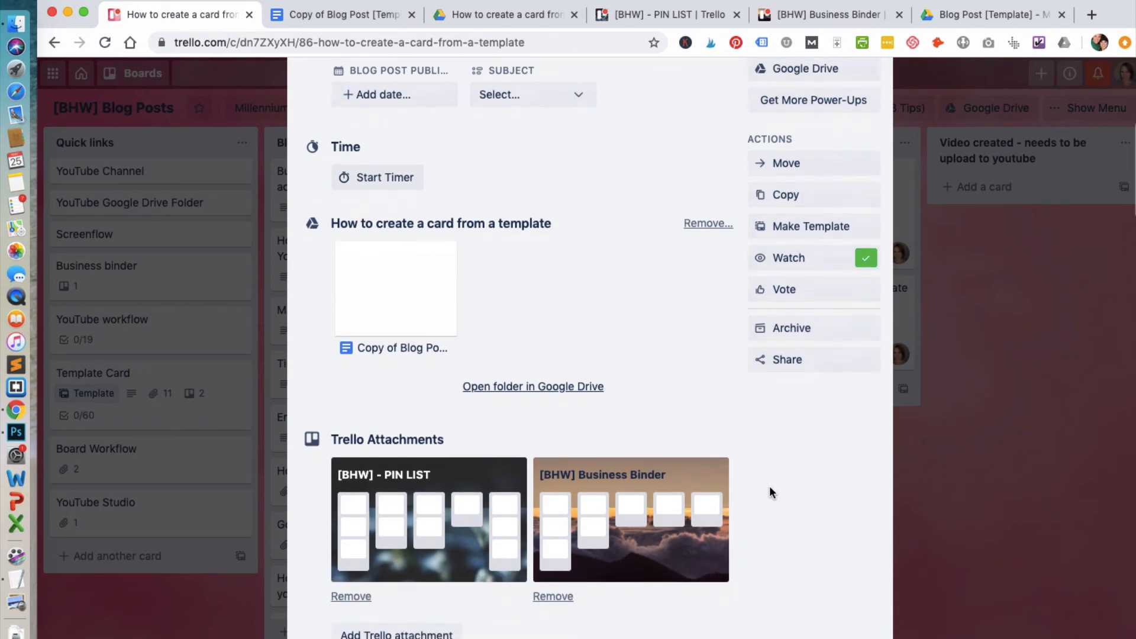
pyautogui.scroll(-6, 769, 488)
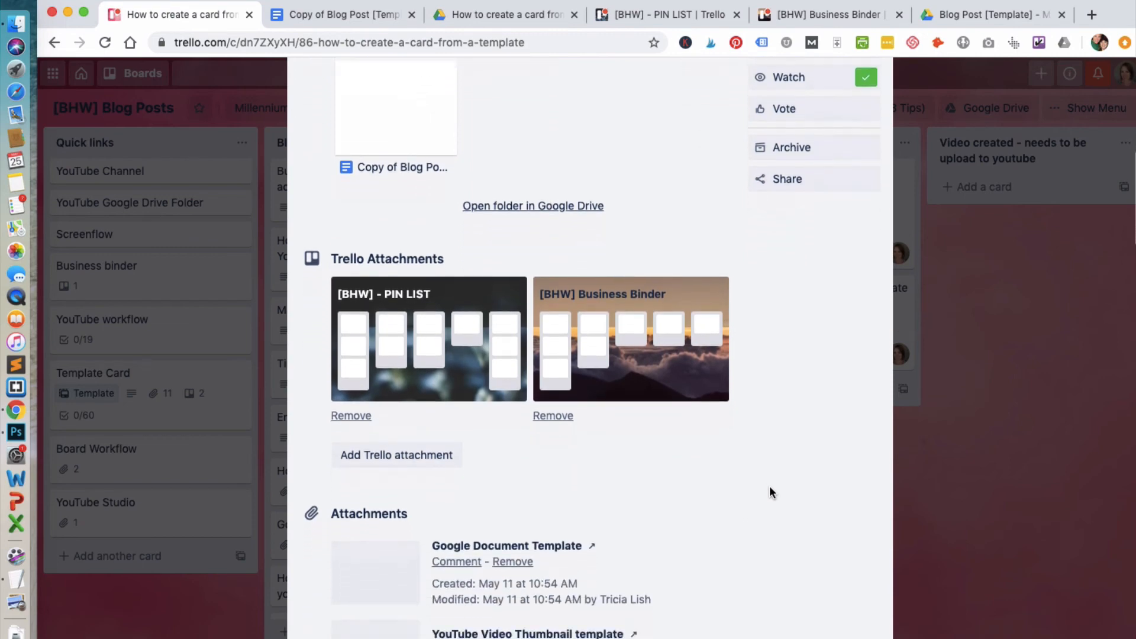
pyautogui.scroll(-3, 769, 491)
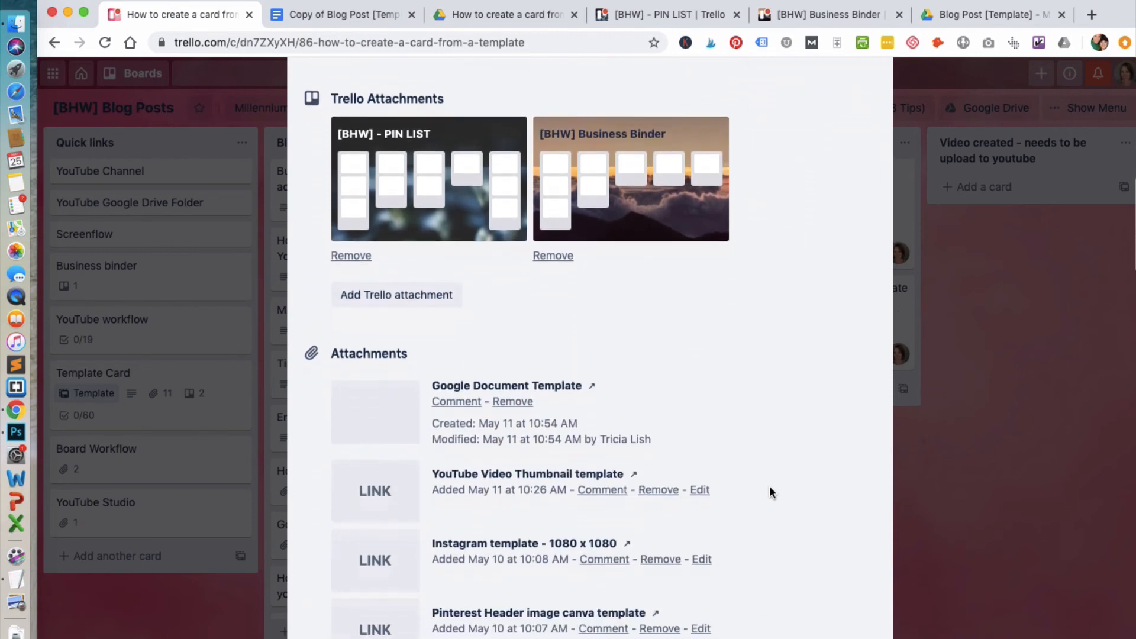
pyautogui.scroll(-2, 769, 487)
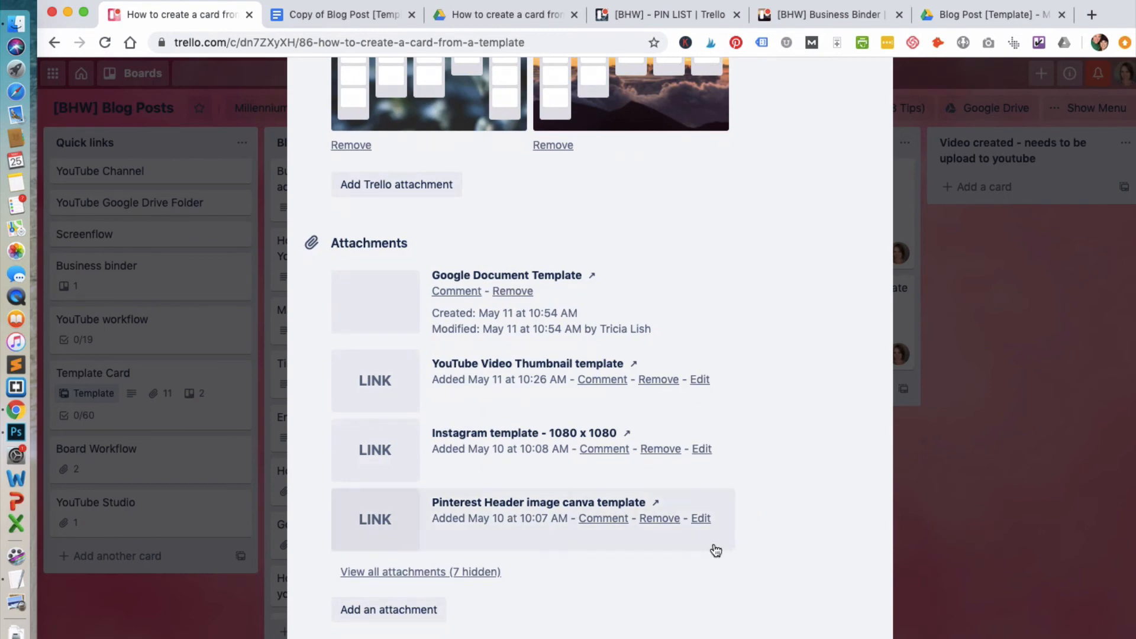
pyautogui.scroll(-2, 657, 474)
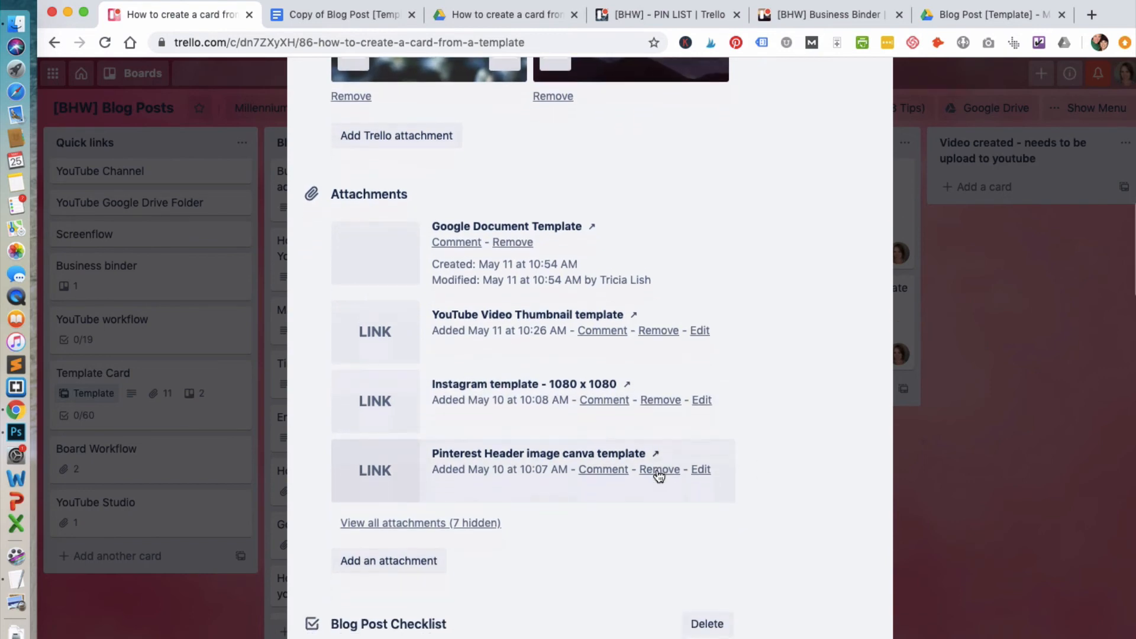
pyautogui.click(450, 523)
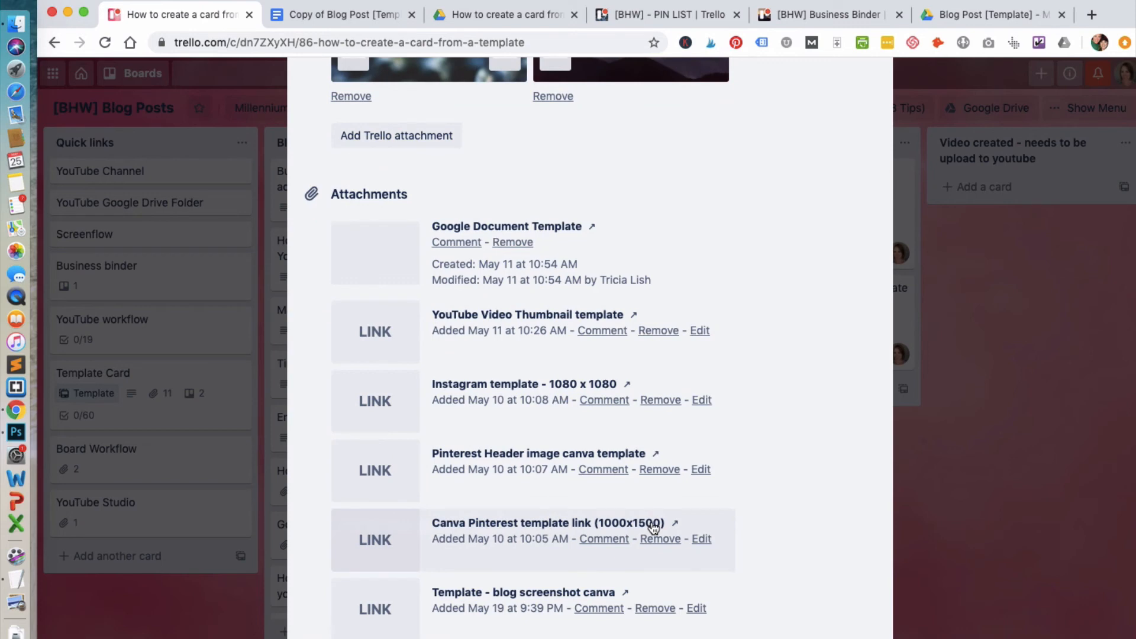
pyautogui.click(395, 535)
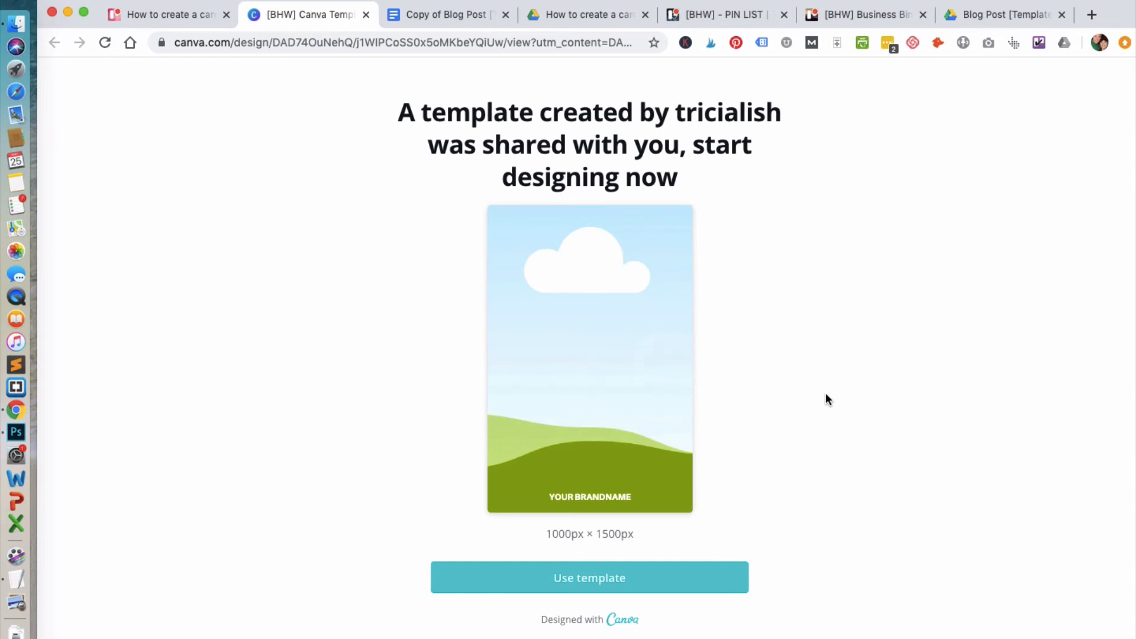
pyautogui.click(621, 579)
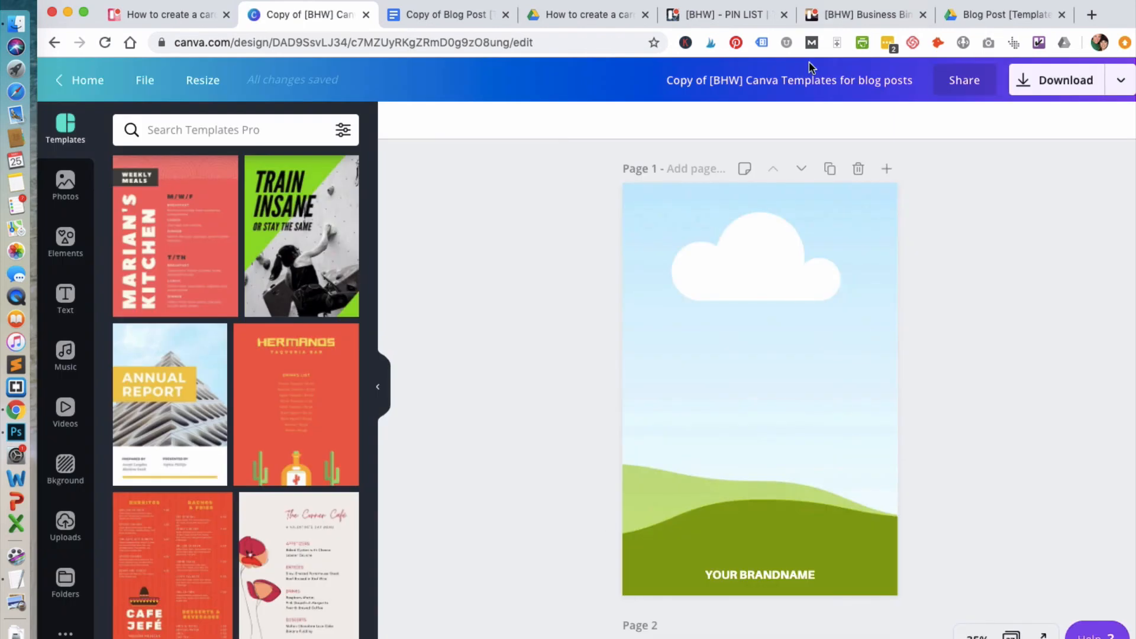
# Rename the copied Canva design as "create a trello card".
pyautogui.click(801, 83)
pyautogui.tripleClick(801, 87)
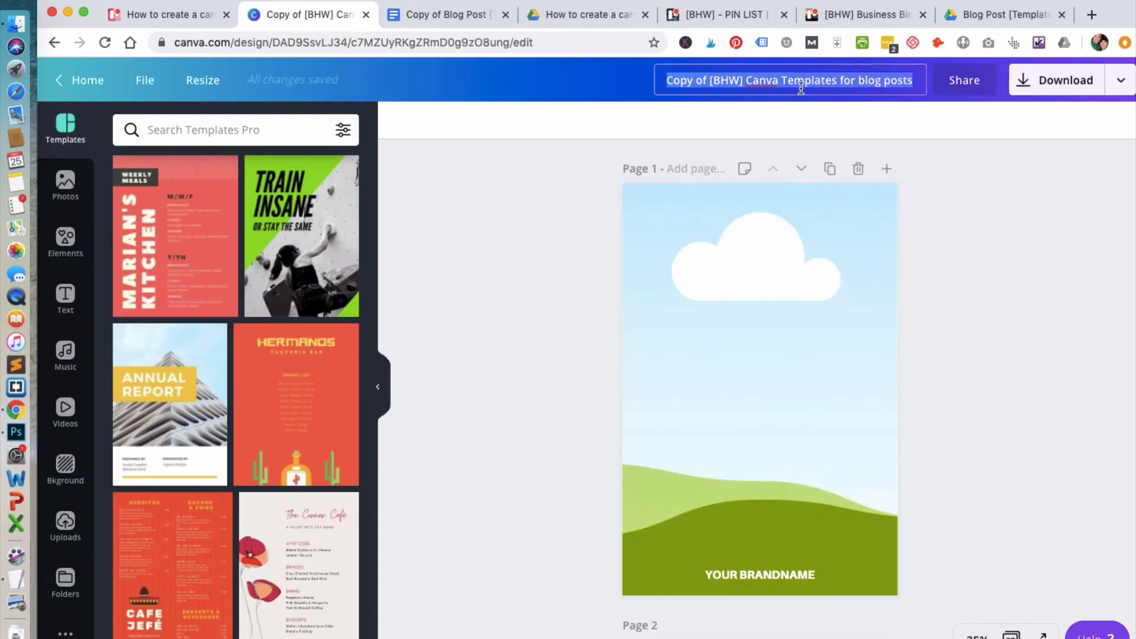
pyautogui.write('create a trello card')
pyautogui.press('Return')
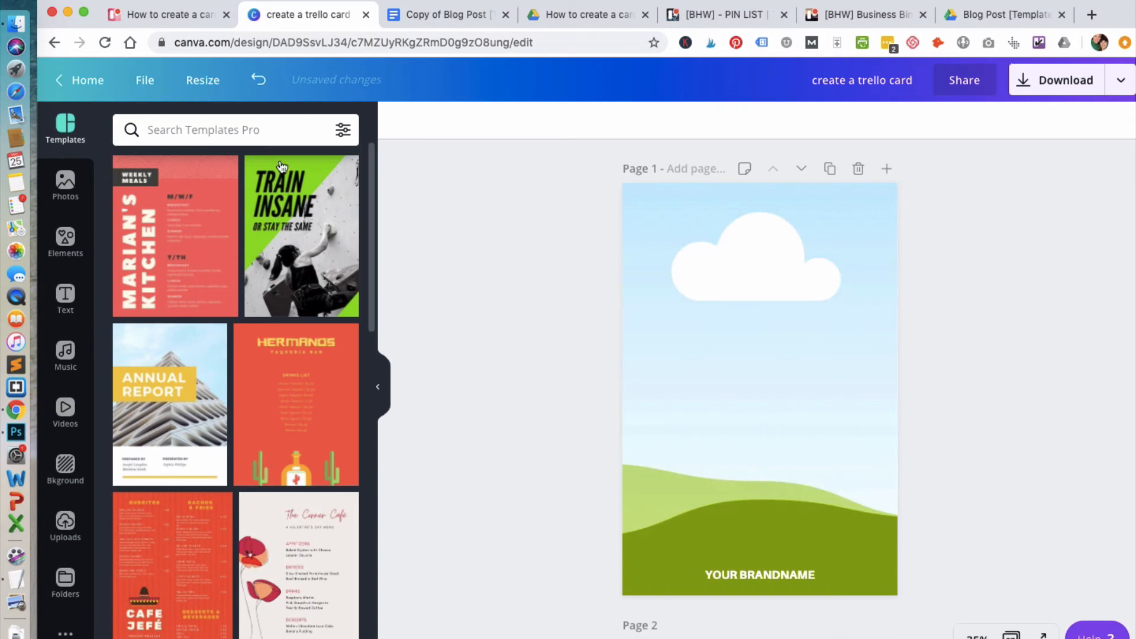
pyautogui.click(151, 87)
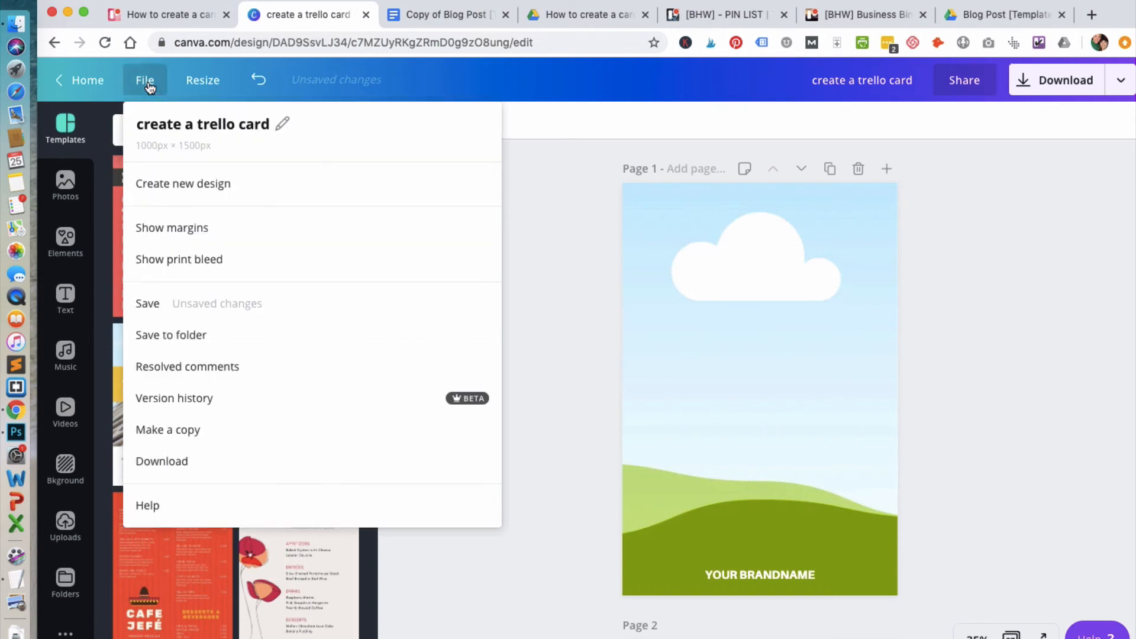
pyautogui.click(488, 385)
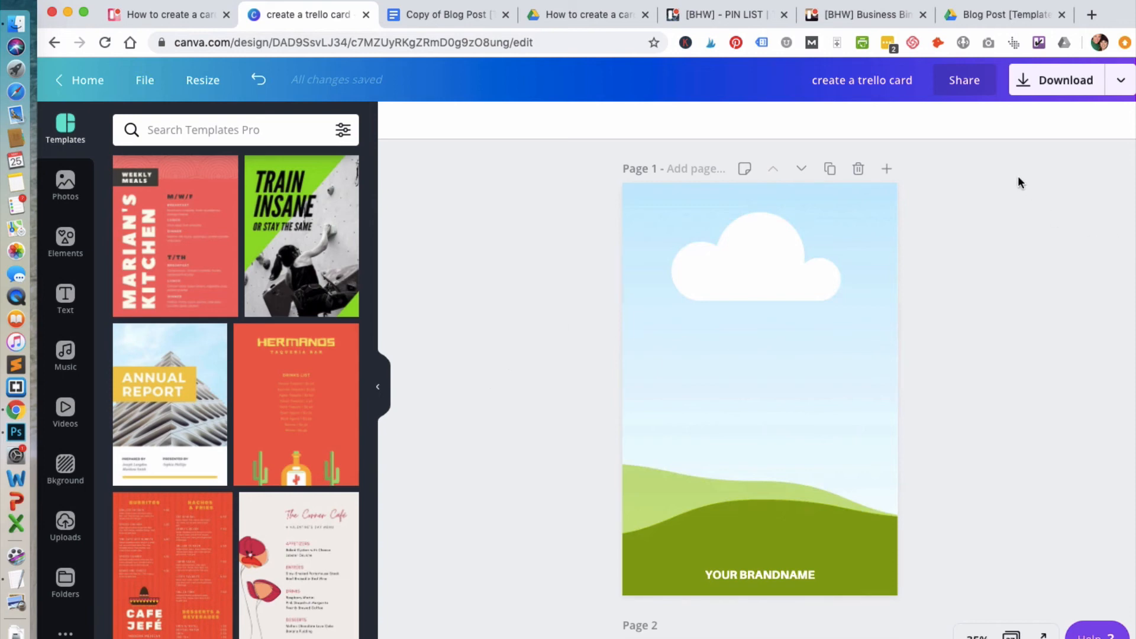
# Copy the Canva design's edit link and attach it to the Trello card with the link name "Canva - pinterest image".
pyautogui.click(979, 84)
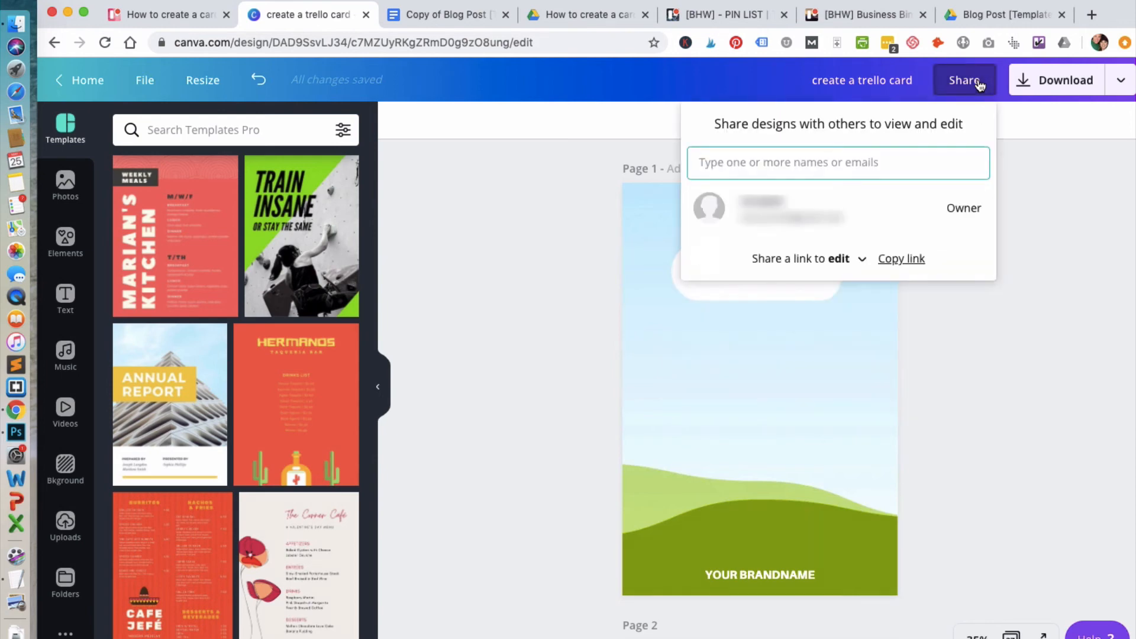
pyautogui.click(900, 260)
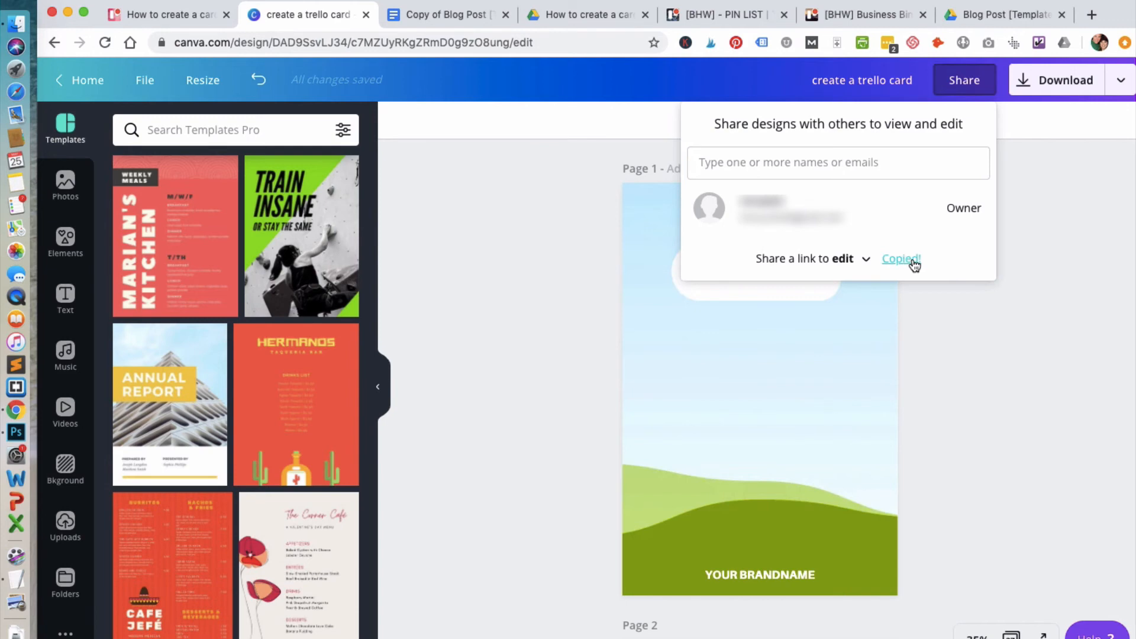
pyautogui.click(186, 19)
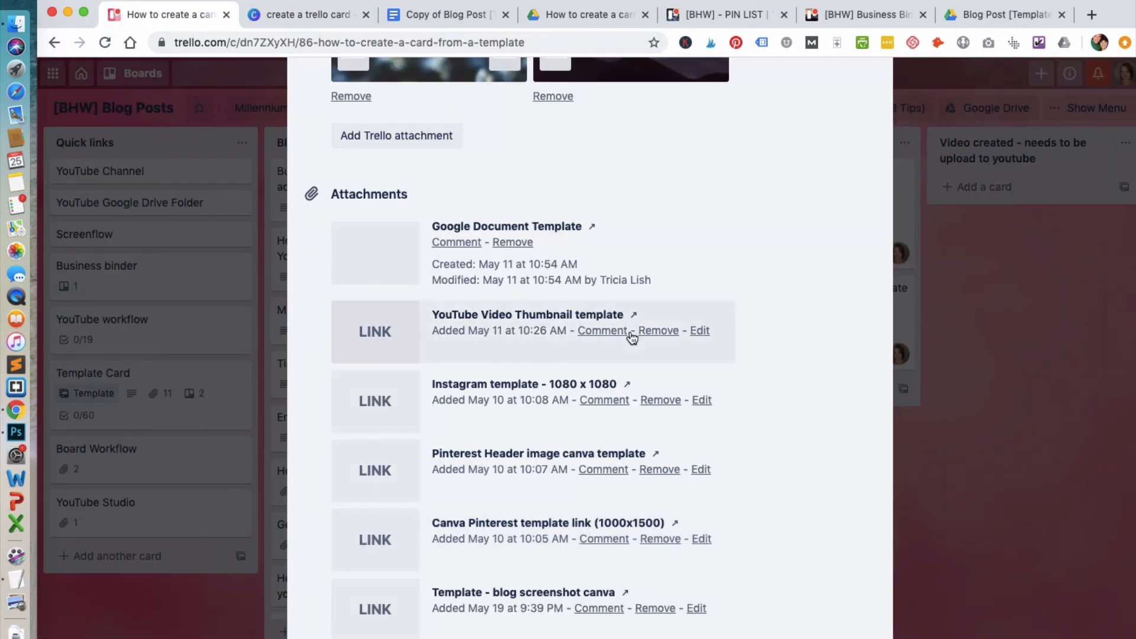
pyautogui.scroll(15, 631, 333)
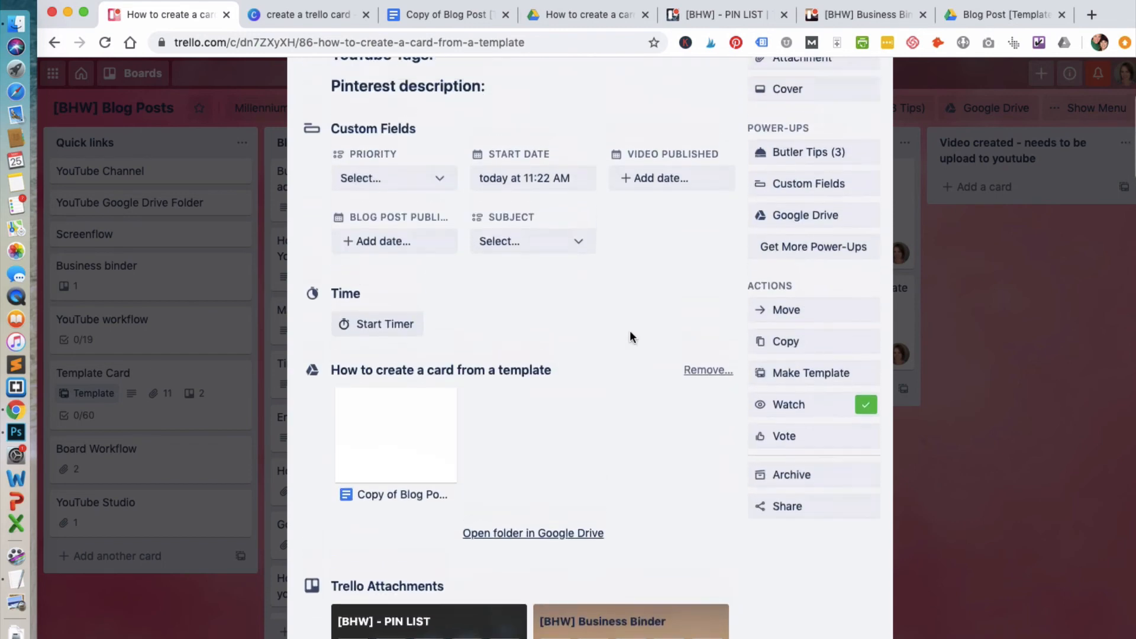
pyautogui.click(798, 208)
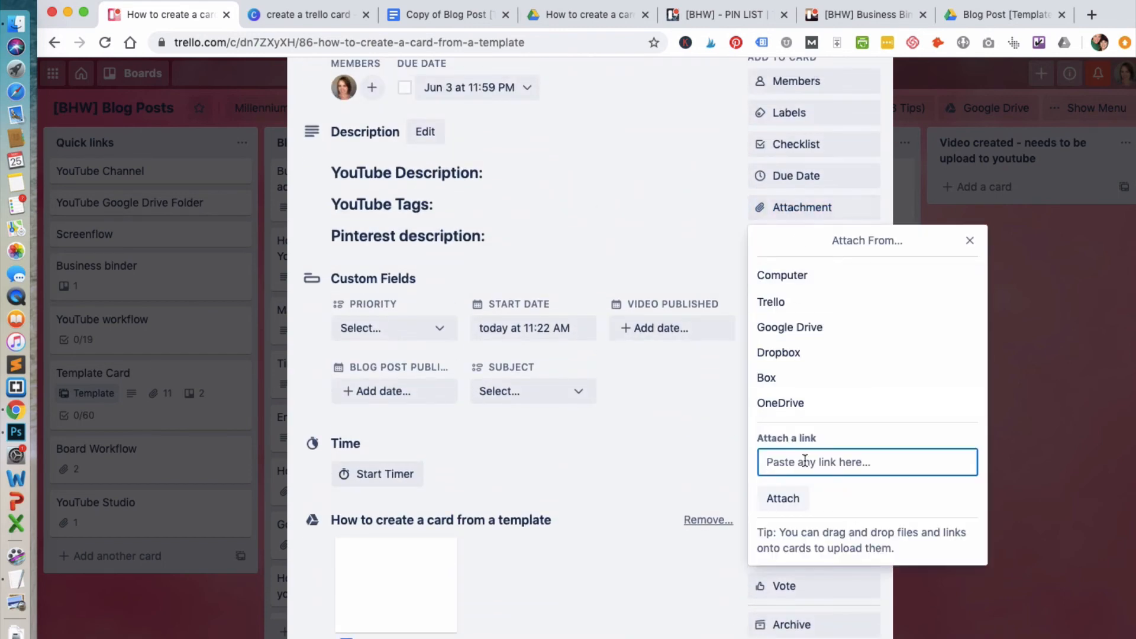
pyautogui.press('super+v')
pyautogui.click(783, 520)
pyautogui.write('CAnv')
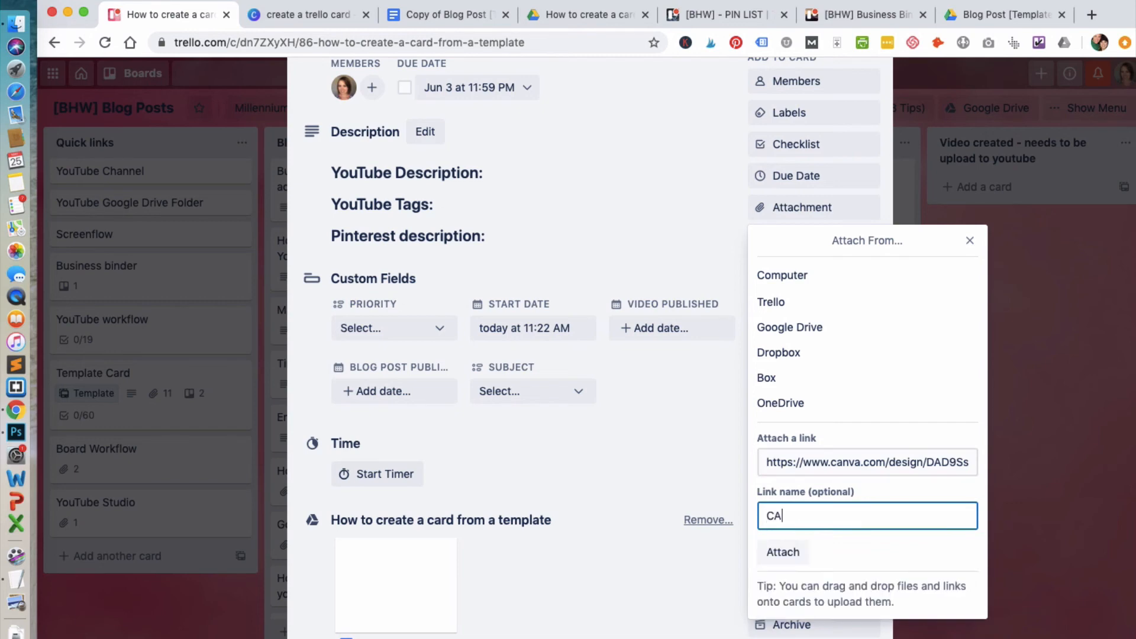
pyautogui.press('BackSpace')
pyautogui.press('BackSpace')
pyautogui.press('BackSpace')
pyautogui.write('anva - pinterest image')
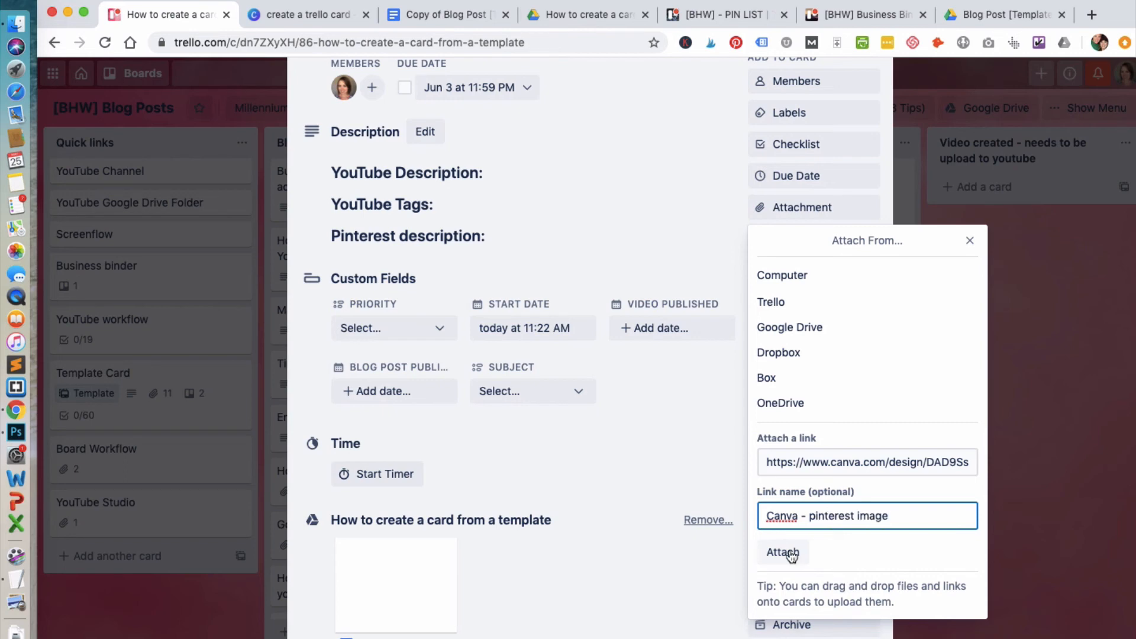
pyautogui.click(782, 552)
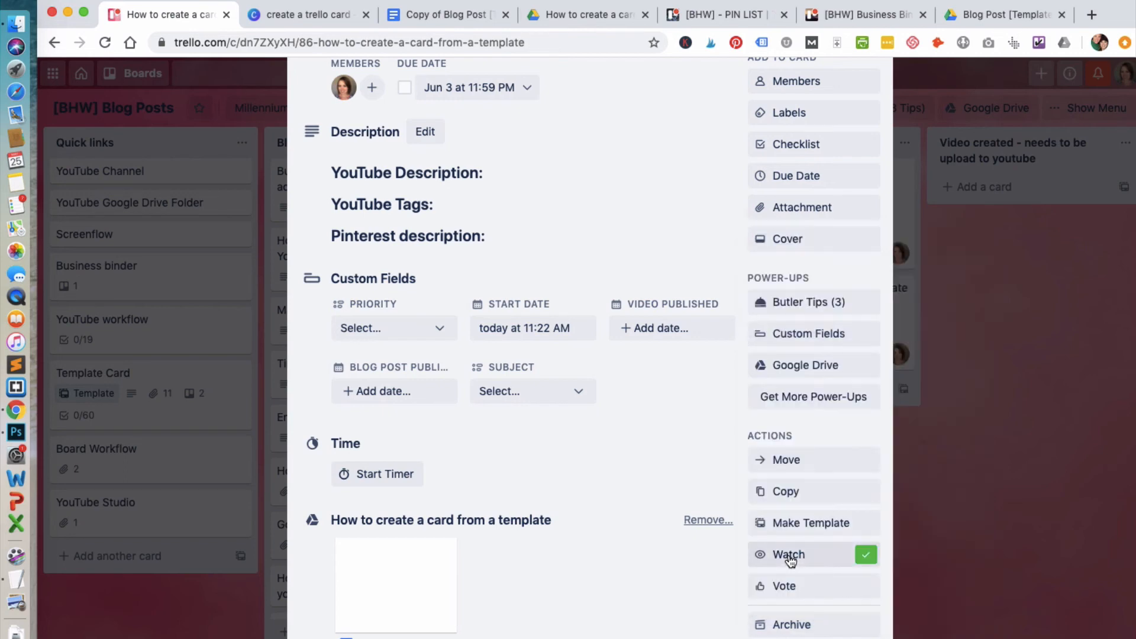
pyautogui.scroll(-5, 723, 553)
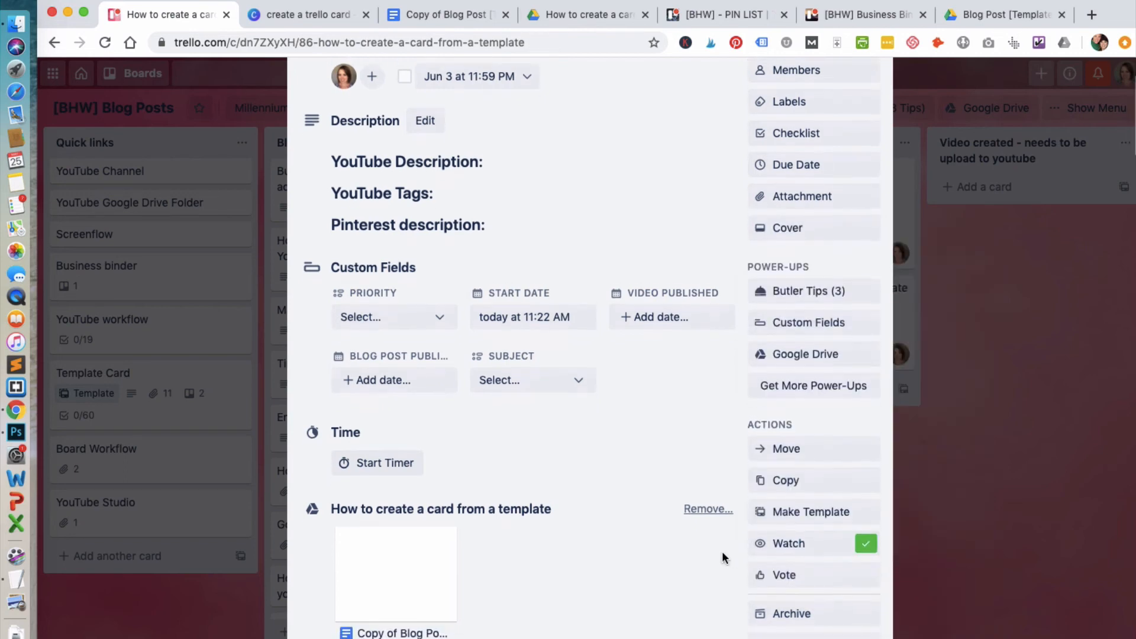
pyautogui.scroll(-10, 722, 552)
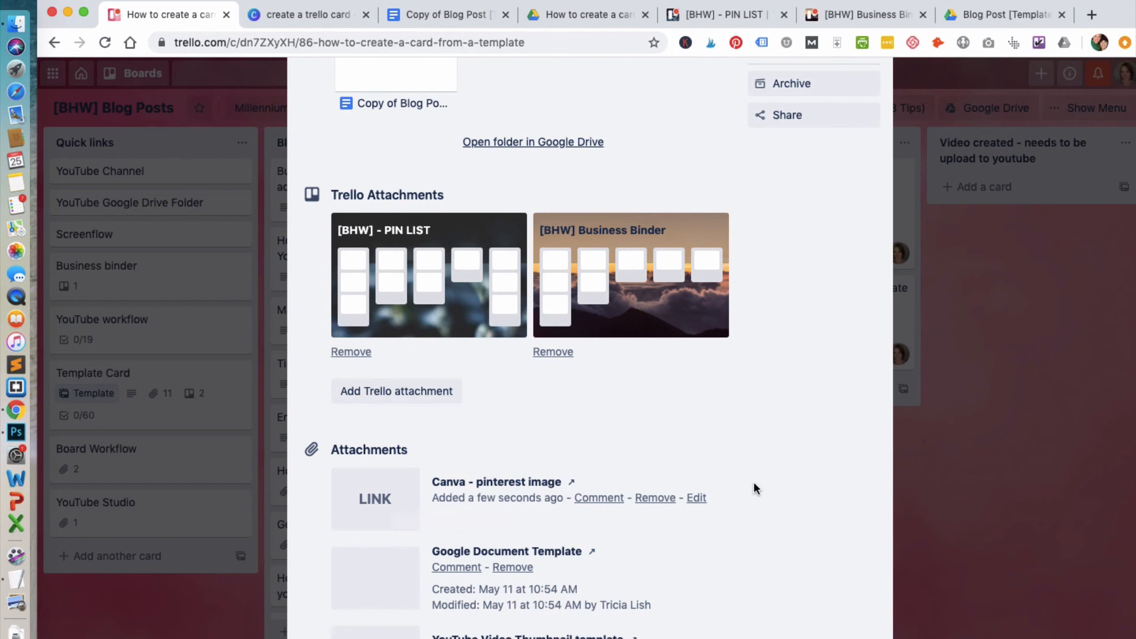
# Review the new card's Google Drive folder, attachments and Blog Post Checklist, and close the card.
pyautogui.scroll(3, 753, 481)
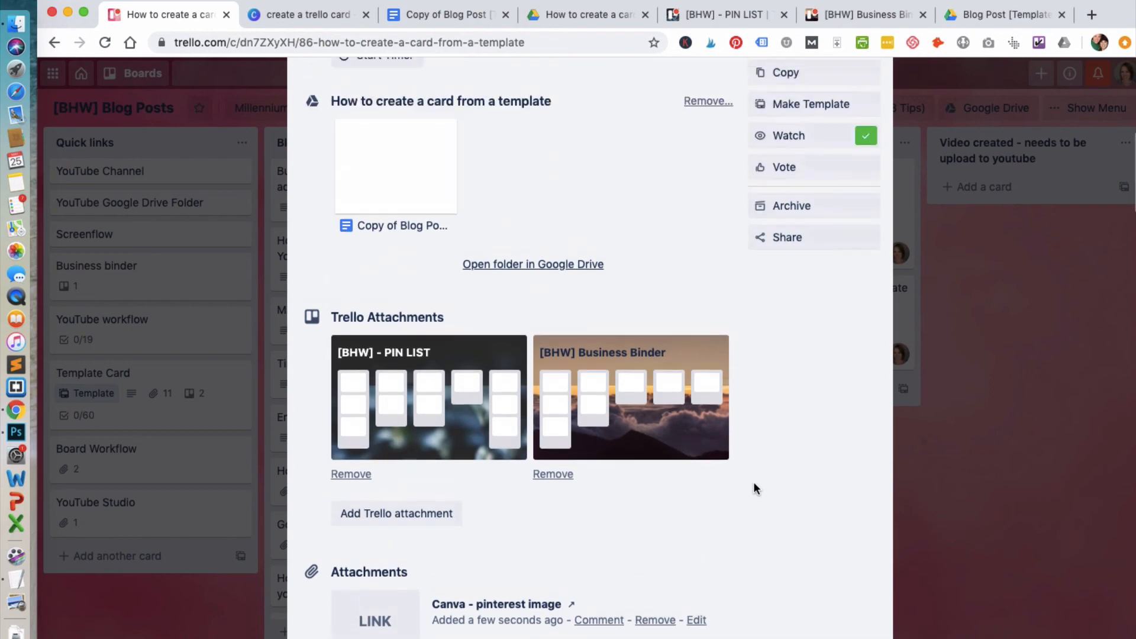
pyautogui.scroll(-4, 752, 402)
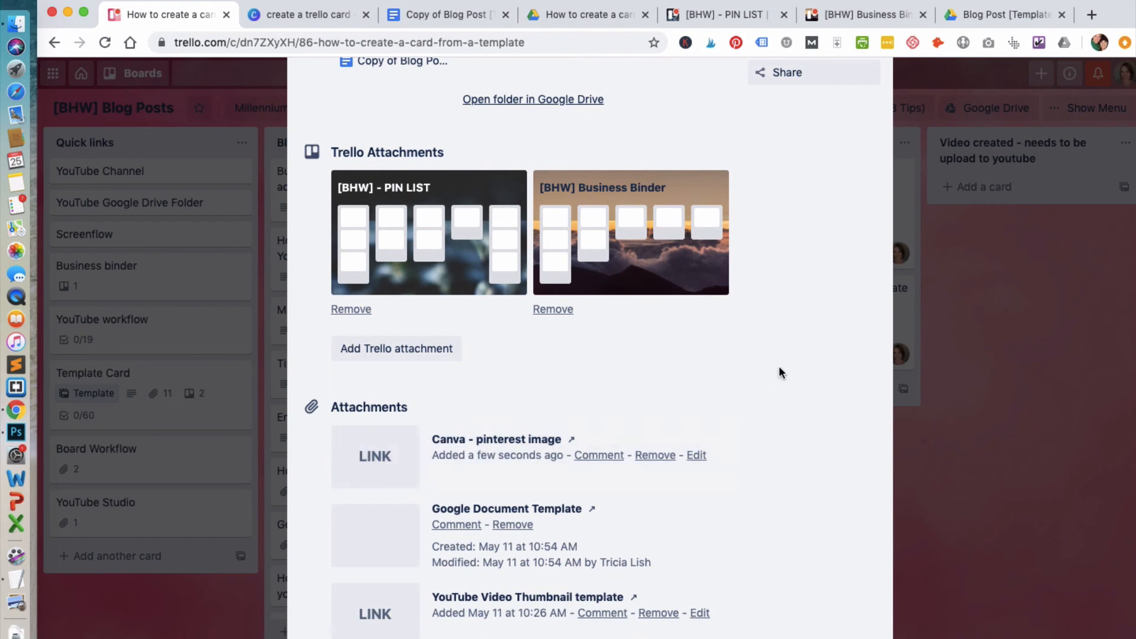
pyautogui.scroll(-2, 774, 491)
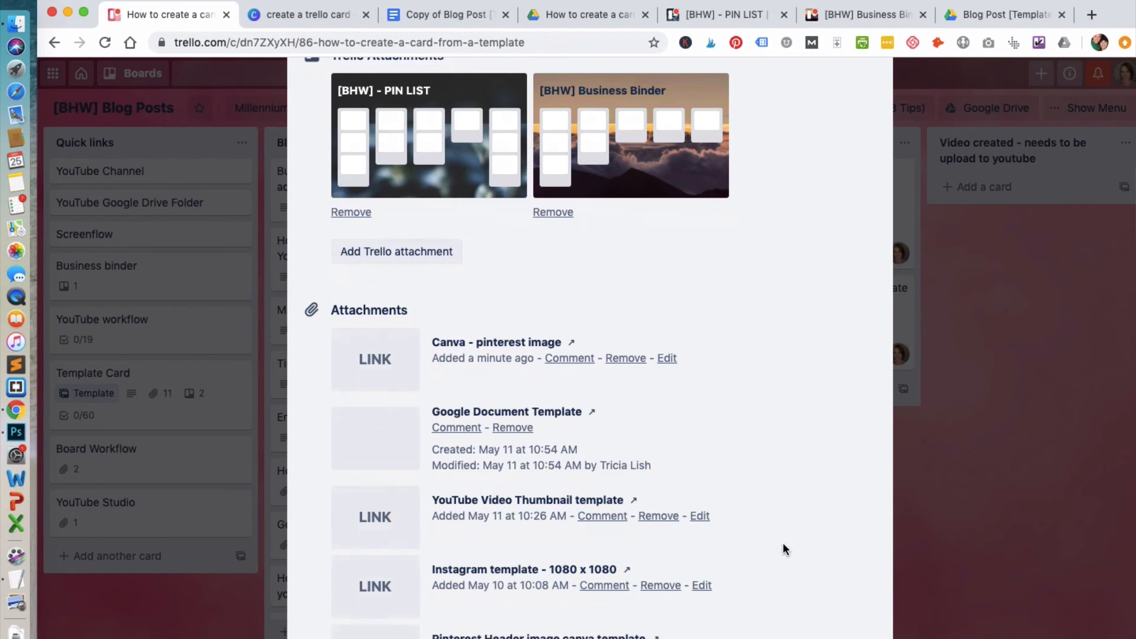
pyautogui.scroll(-10, 783, 549)
pyautogui.scroll(-10, 783, 549)
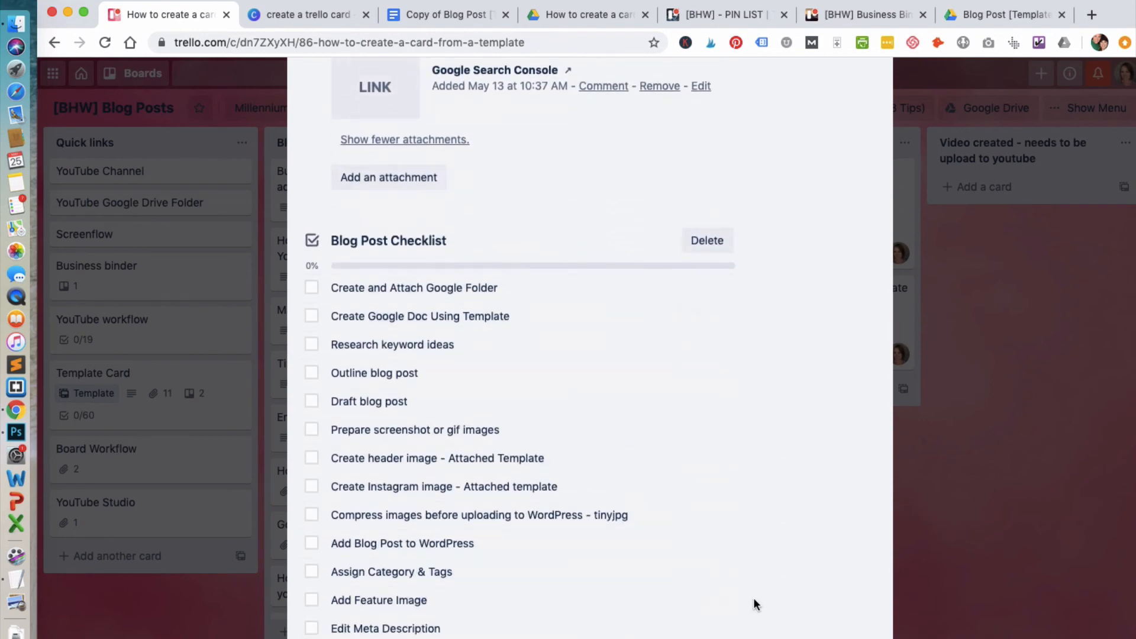
pyautogui.scroll(-5, 754, 600)
pyautogui.scroll(3, 753, 597)
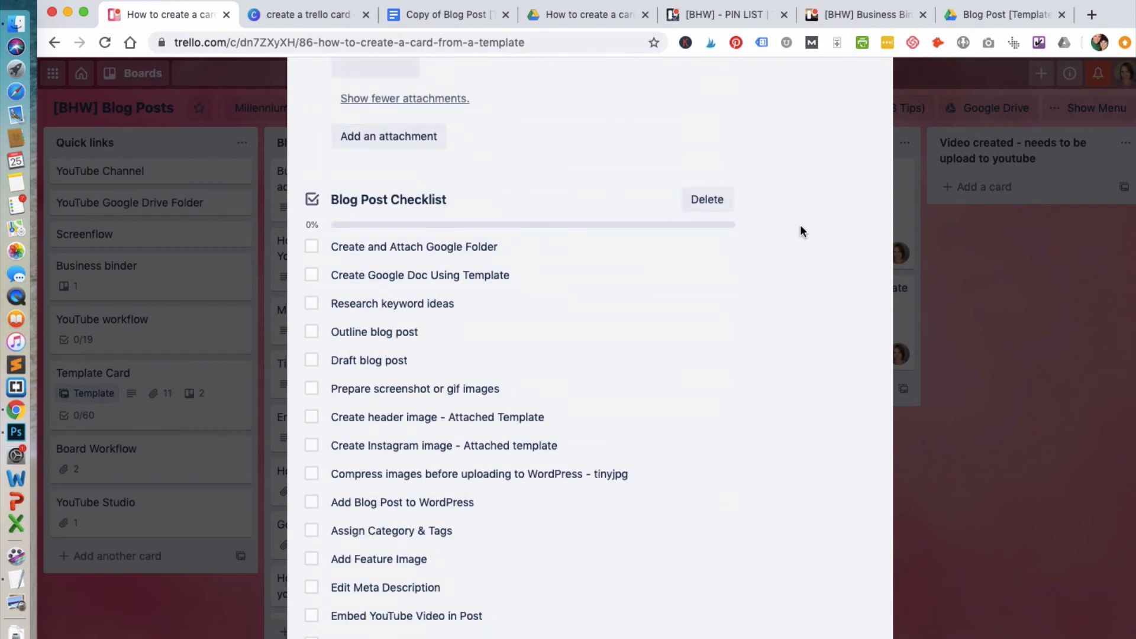
pyautogui.scroll(10, 817, 241)
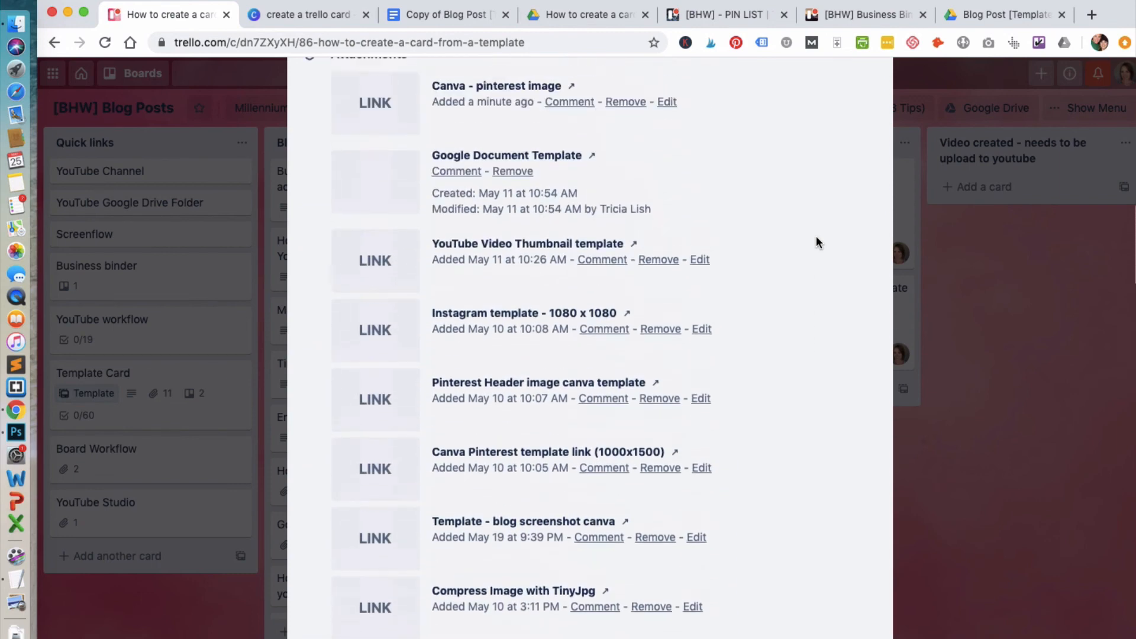
pyautogui.scroll(1, 817, 241)
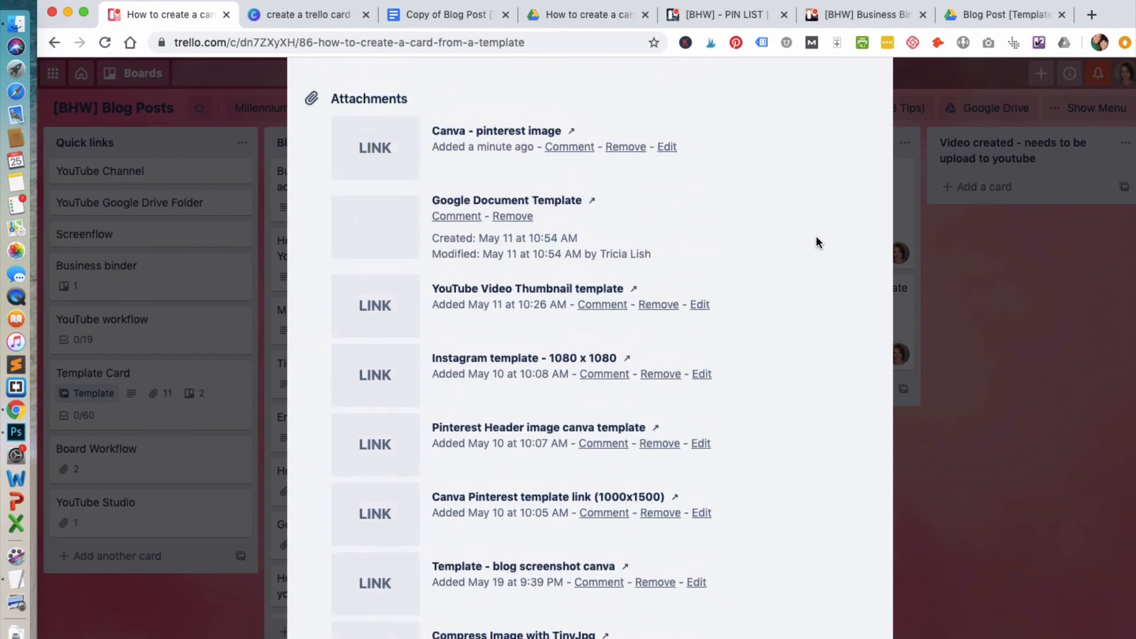
pyautogui.press('Escape')
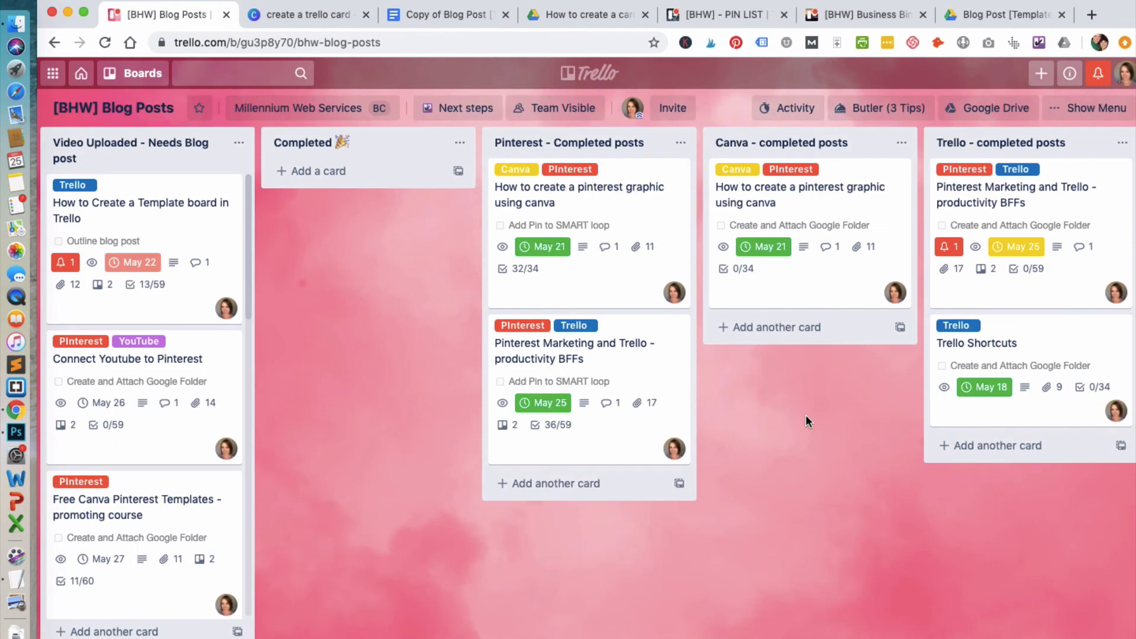
# Open the "How to create a pinterest graphic using canva" card in Pinterest - Completed posts and examine its details, Google Drive folder and attachments.
pyautogui.click(665, 215)
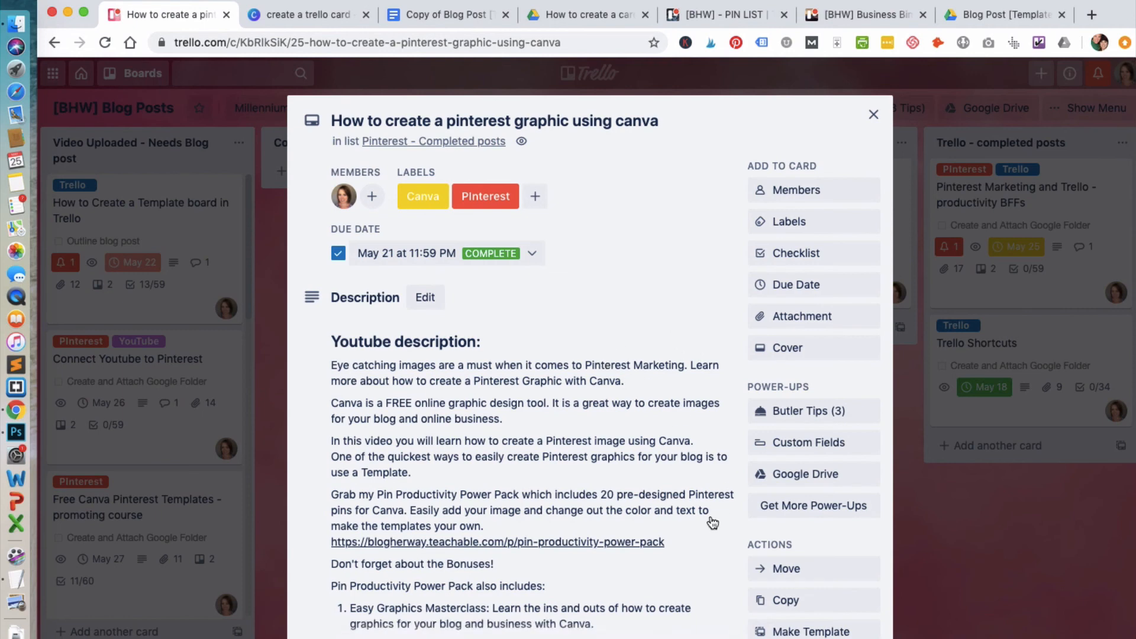
pyautogui.scroll(-1, 708, 533)
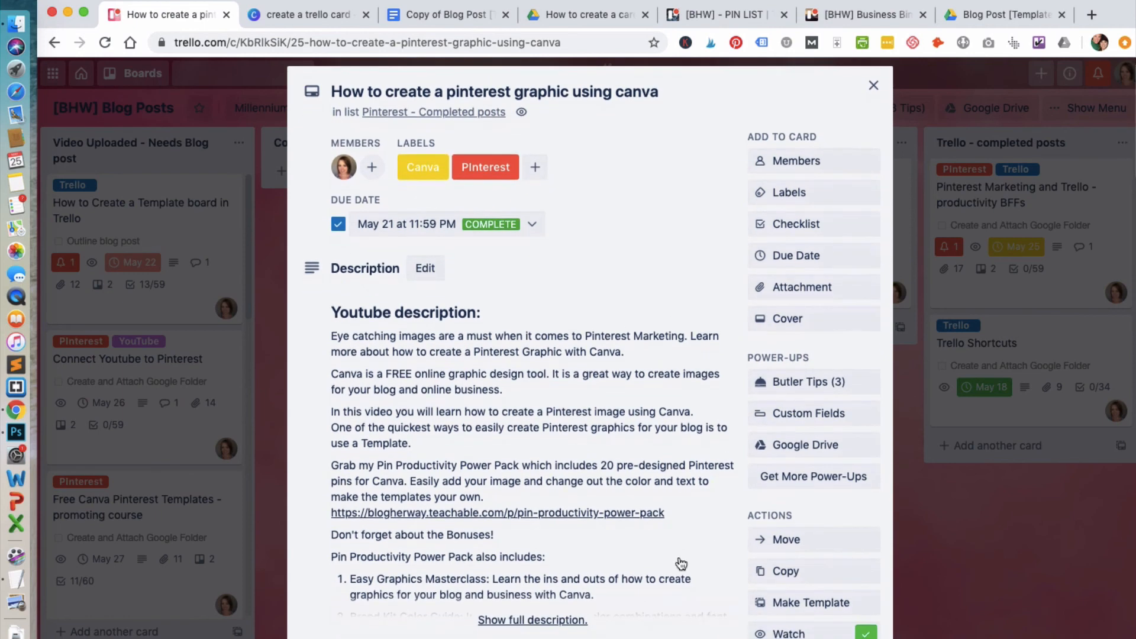
pyautogui.scroll(-3, 672, 512)
pyautogui.scroll(2, 672, 518)
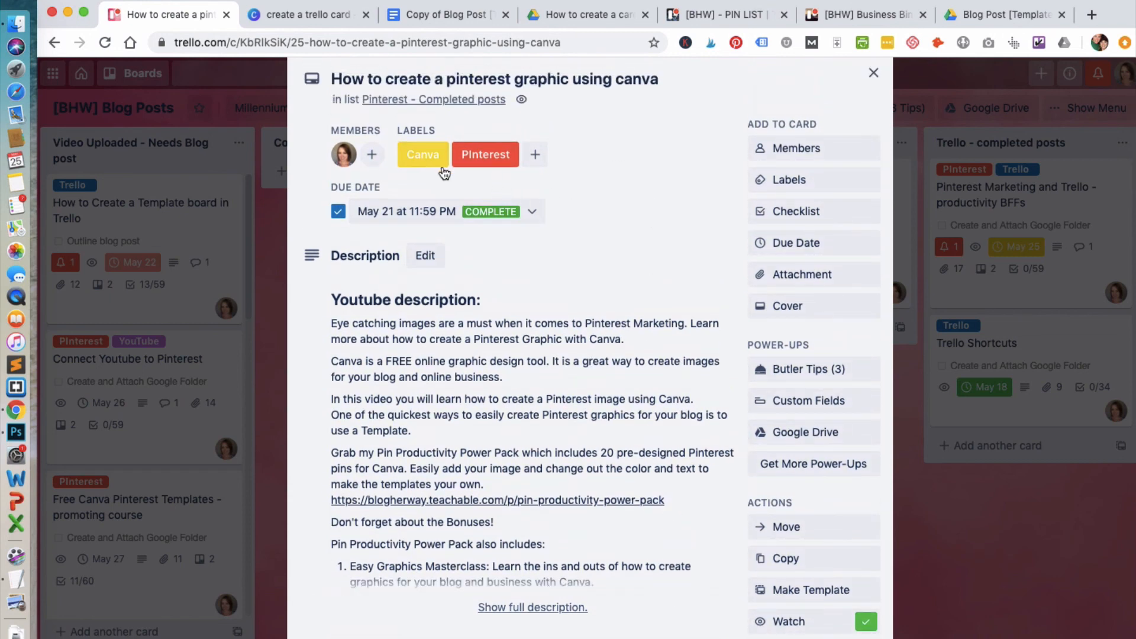
pyautogui.scroll(1, 633, 158)
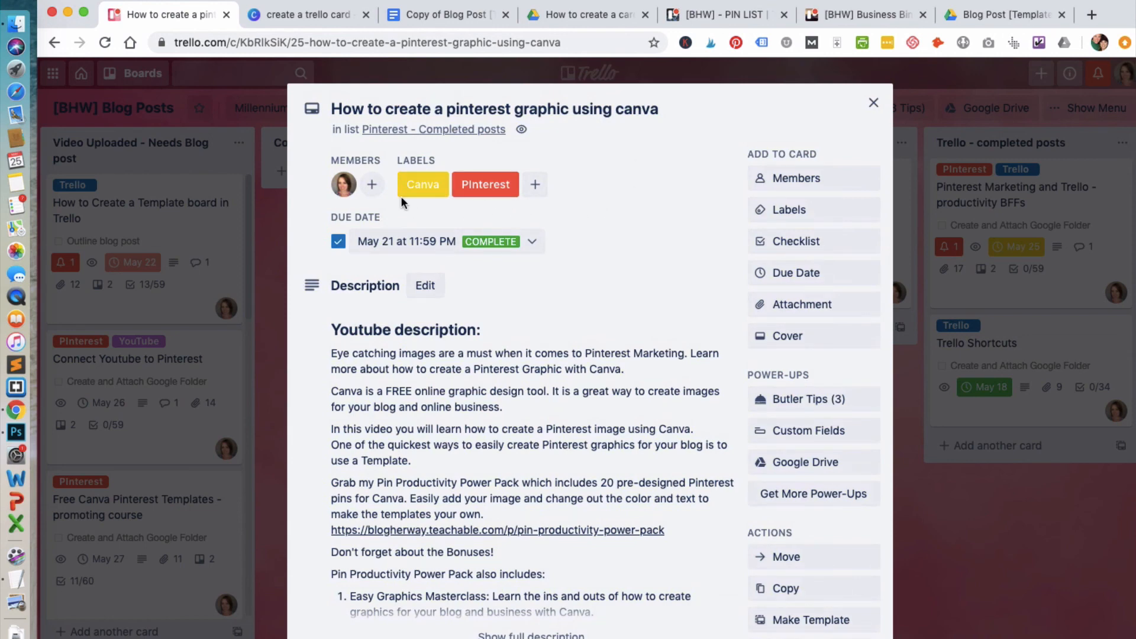
pyautogui.scroll(-10, 641, 285)
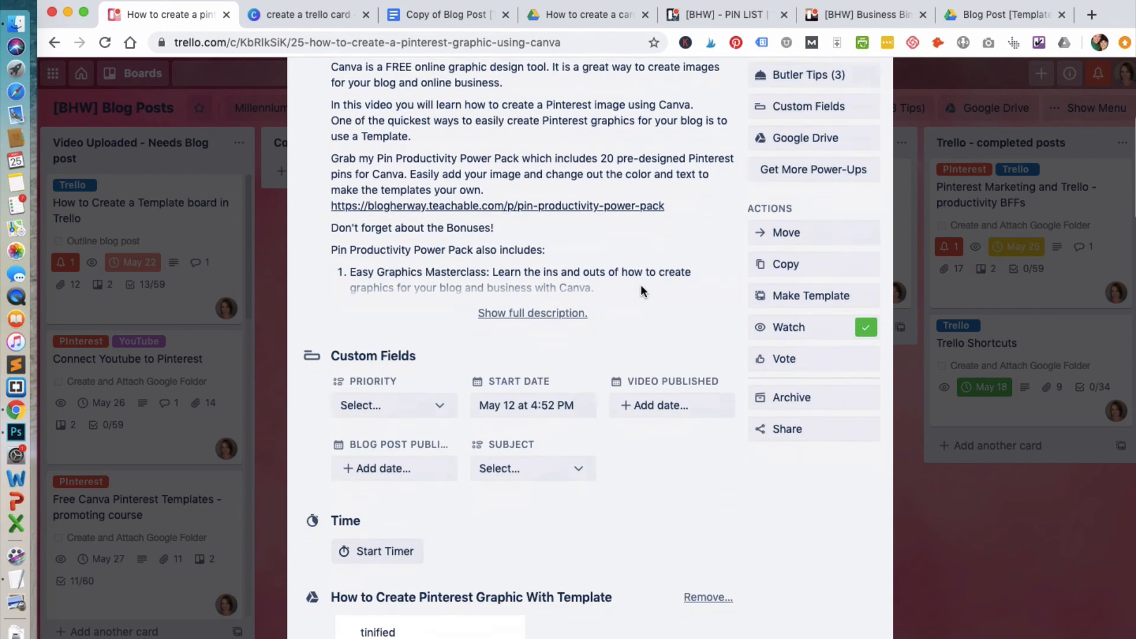
pyautogui.scroll(-9, 643, 291)
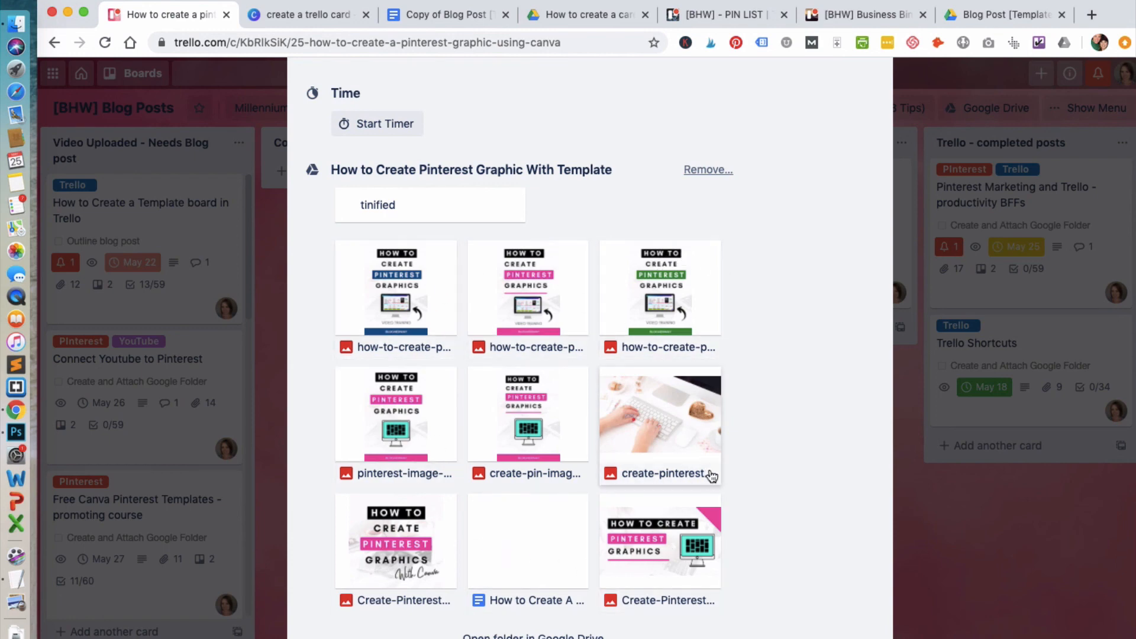
pyautogui.scroll(-1, 746, 462)
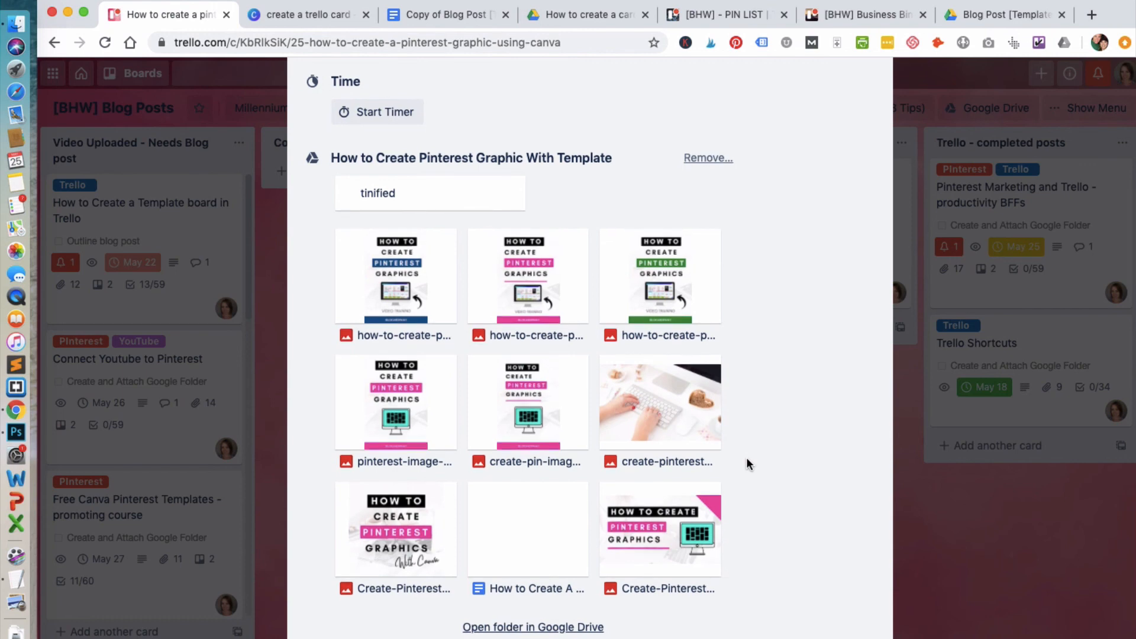
pyautogui.scroll(-5, 746, 460)
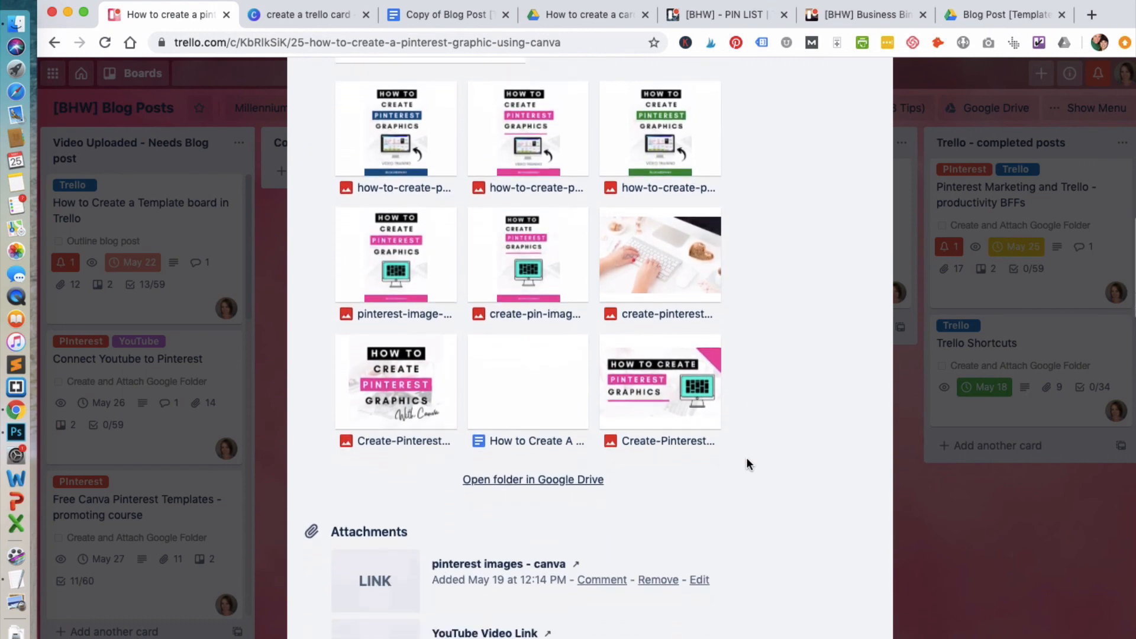
pyautogui.scroll(-5, 747, 464)
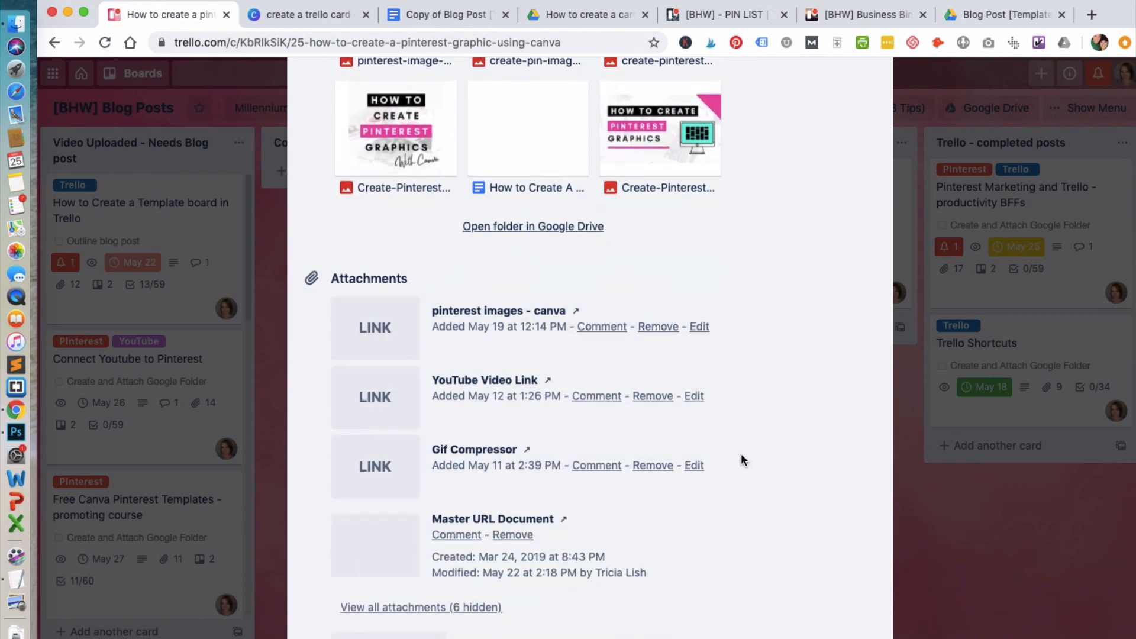
# Review the completed card's blog post, Pinterest and YouTube checklists and the video link in its activity comments.
pyautogui.scroll(-10, 772, 474)
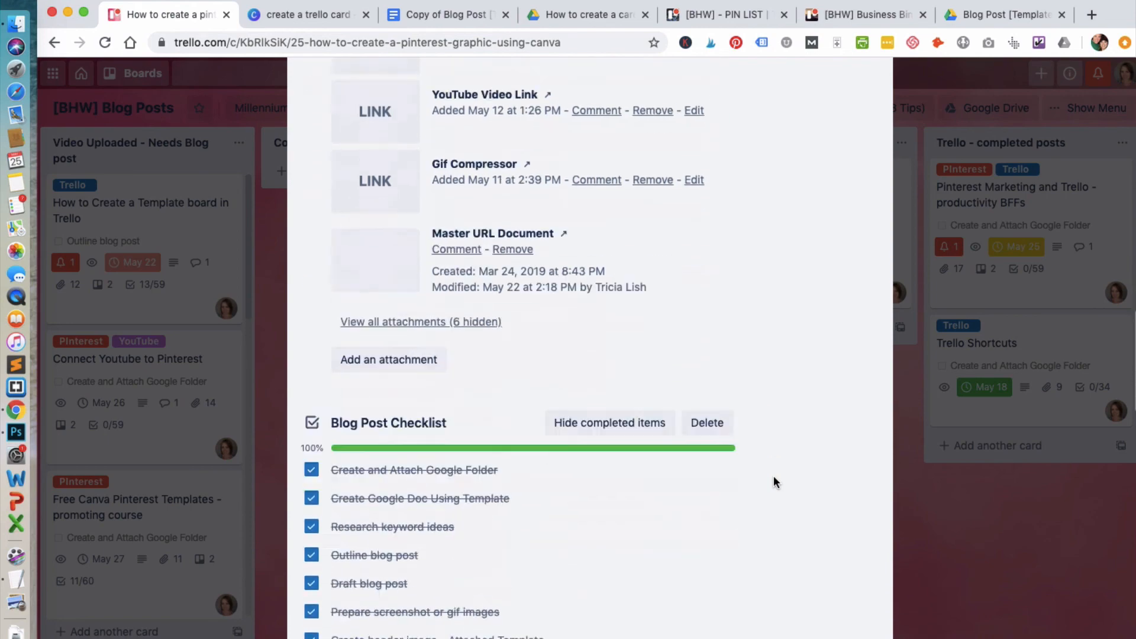
pyautogui.scroll(-15, 761, 551)
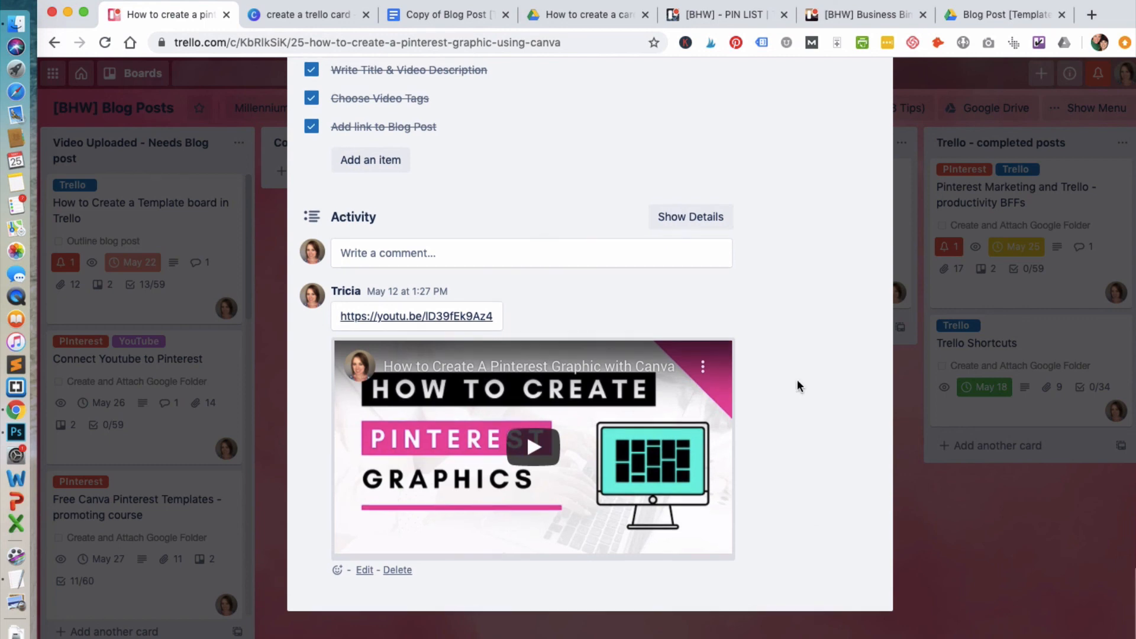
pyautogui.scroll(2, 797, 380)
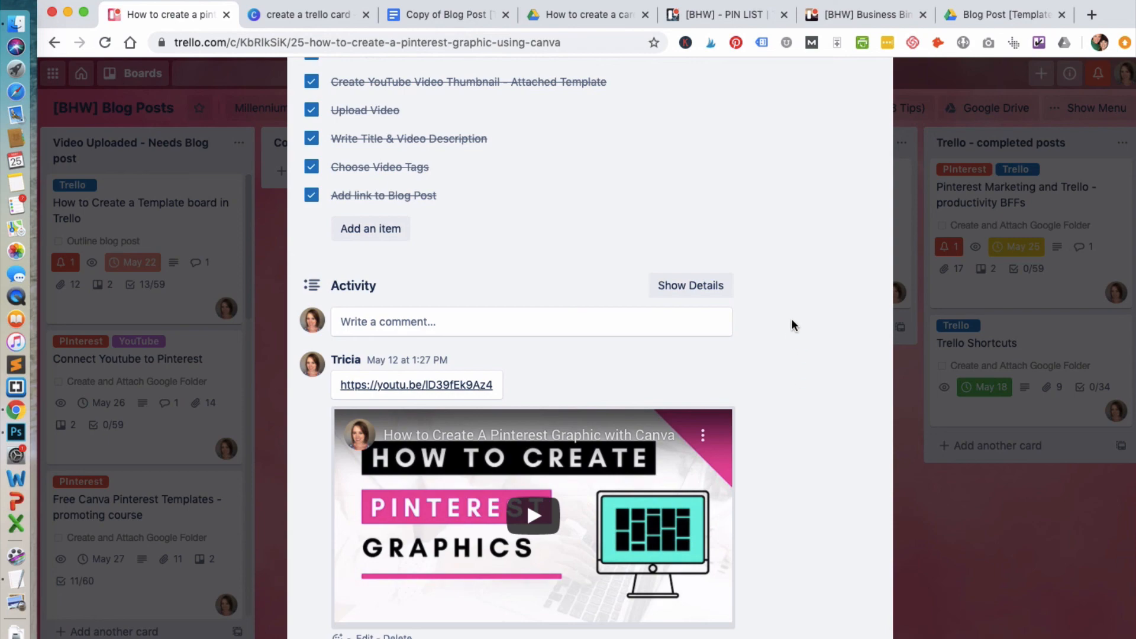
pyautogui.scroll(10, 792, 324)
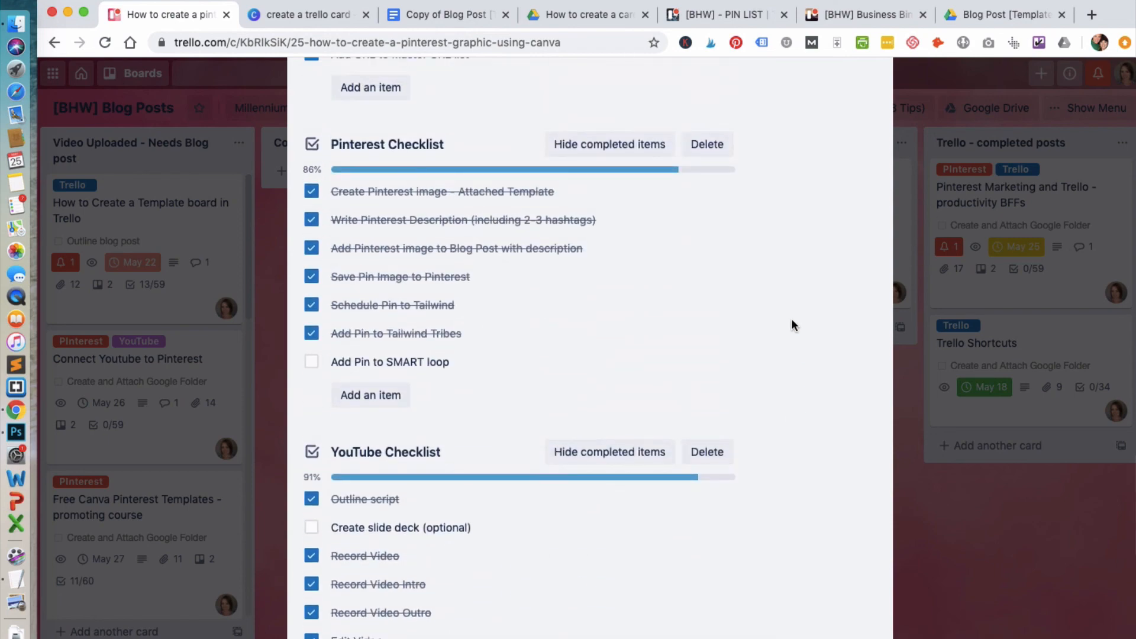
pyautogui.scroll(10, 791, 324)
pyautogui.scroll(15, 792, 324)
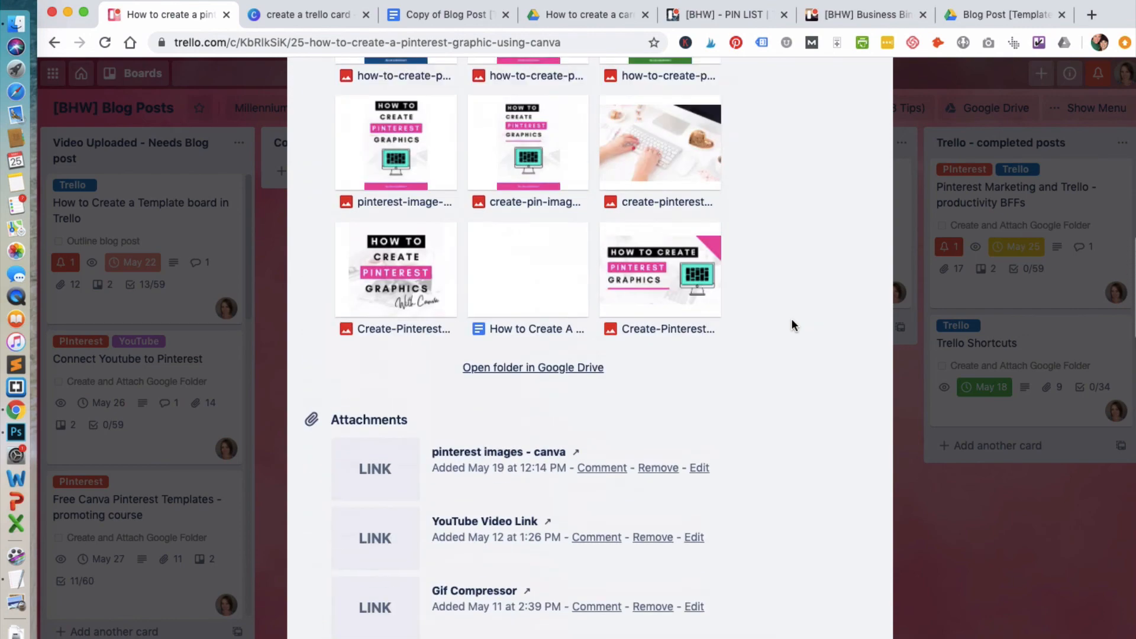